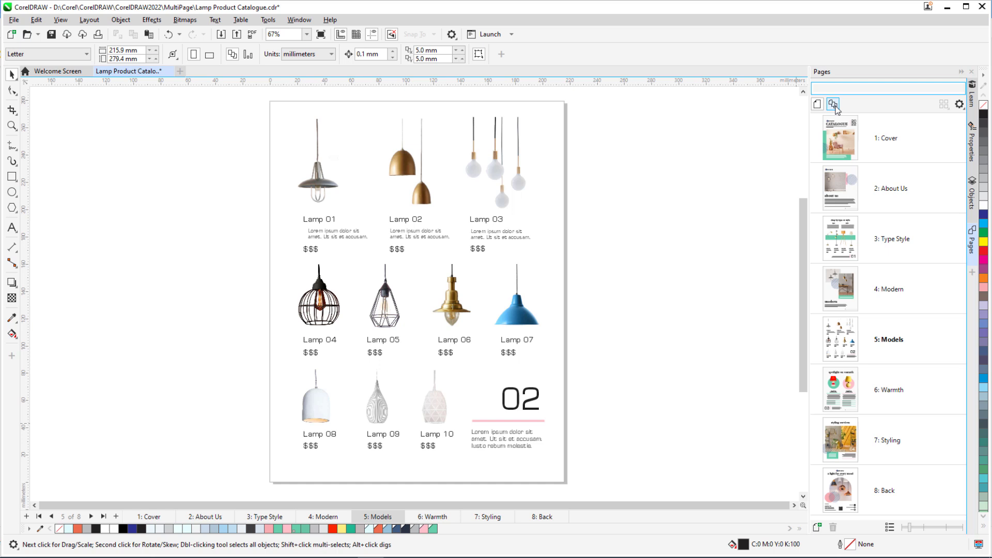
Step: Turn on multipage view, move About Us after Type Style, then undo the reorder
left_click(834, 105)
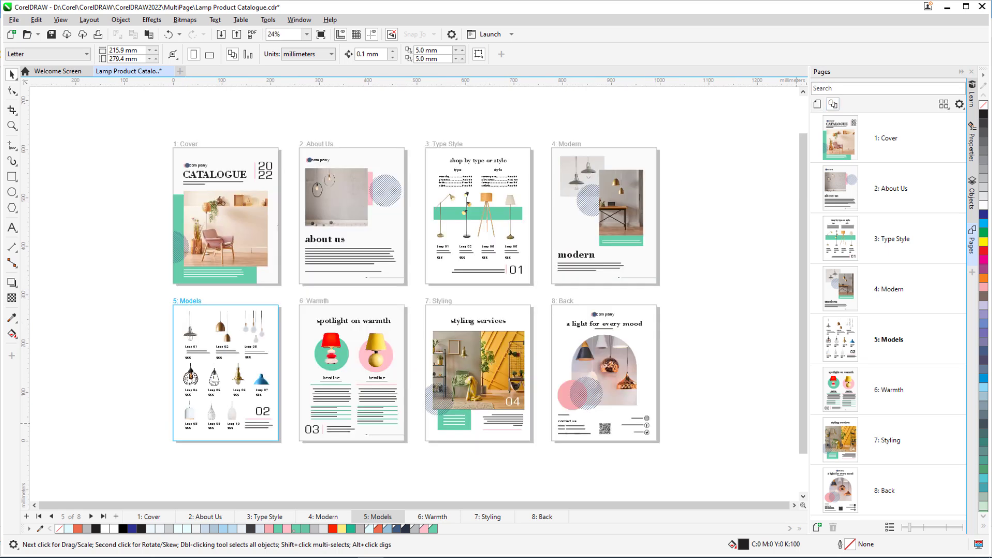
left_click_drag(902, 197, 904, 246)
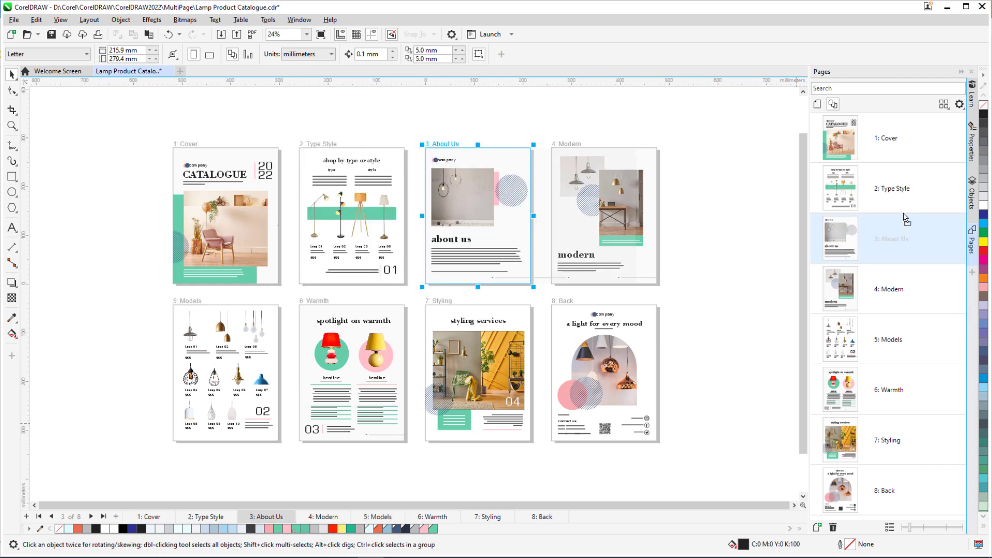
key("ctrl+z")
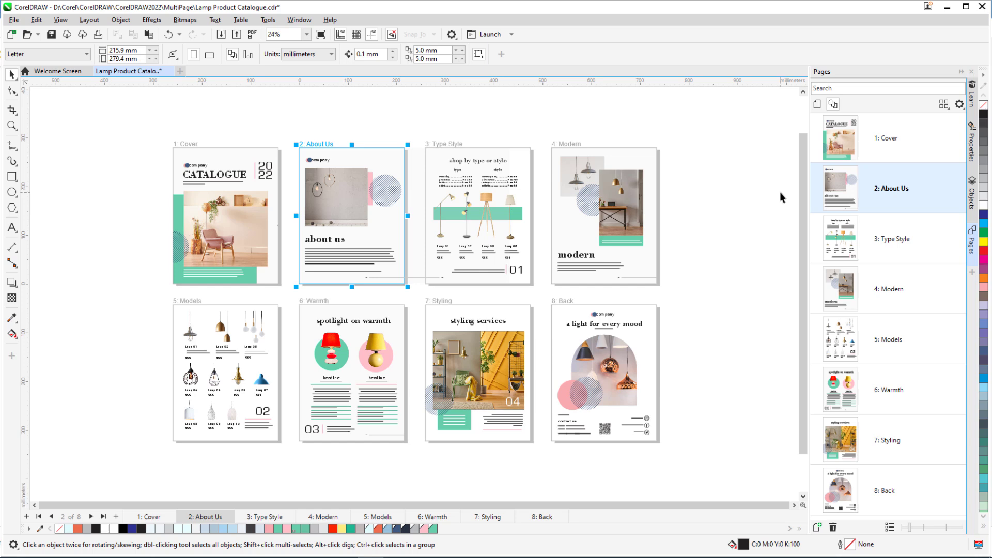
Step: Zoom in on the Type Style page and return to single-page view
left_click(888, 245)
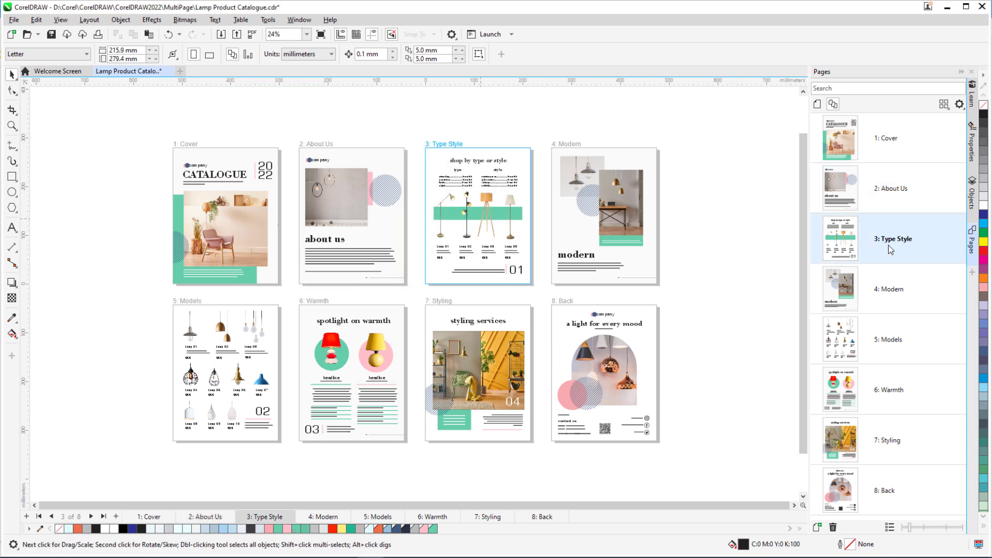
double_click(845, 253)
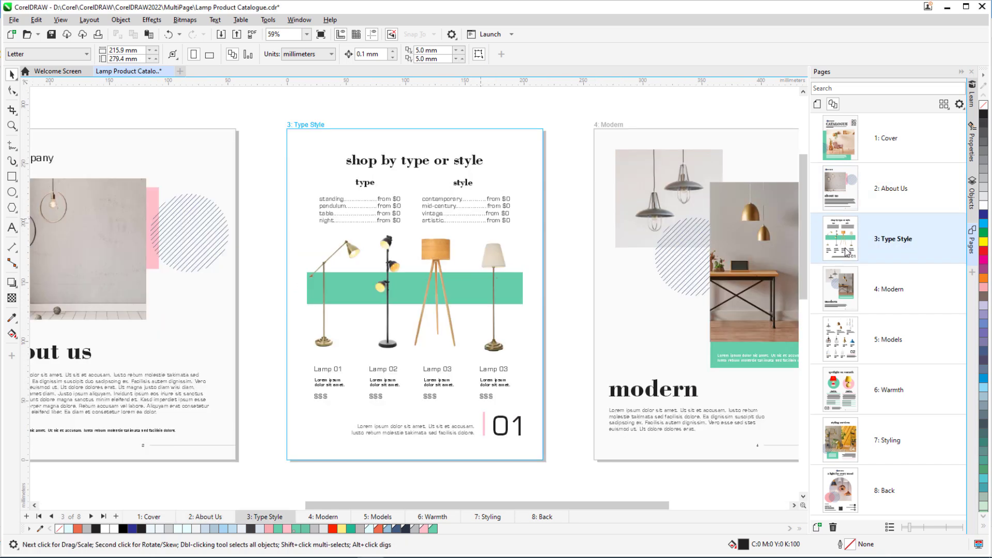
scroll(531, 225, "down", 4)
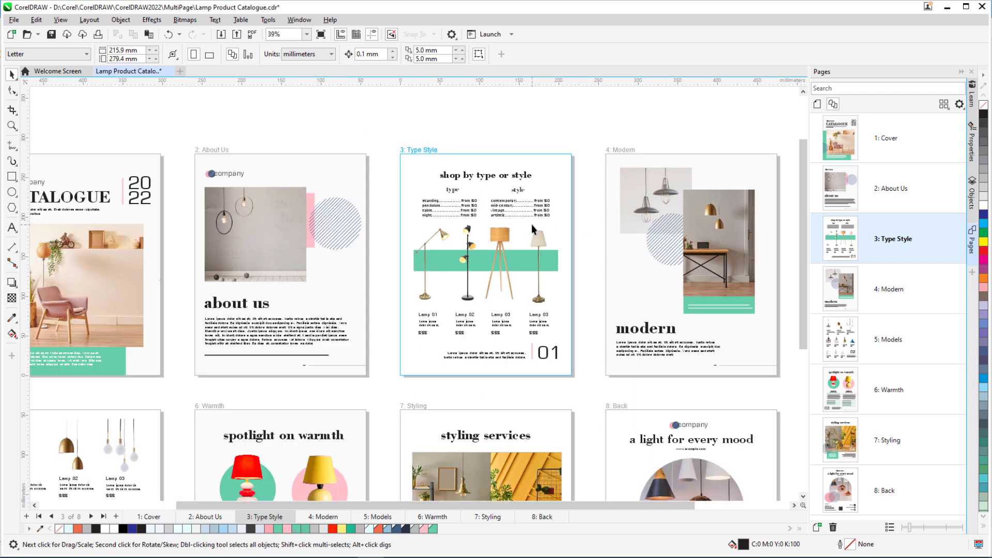
scroll(533, 228, "down", 1)
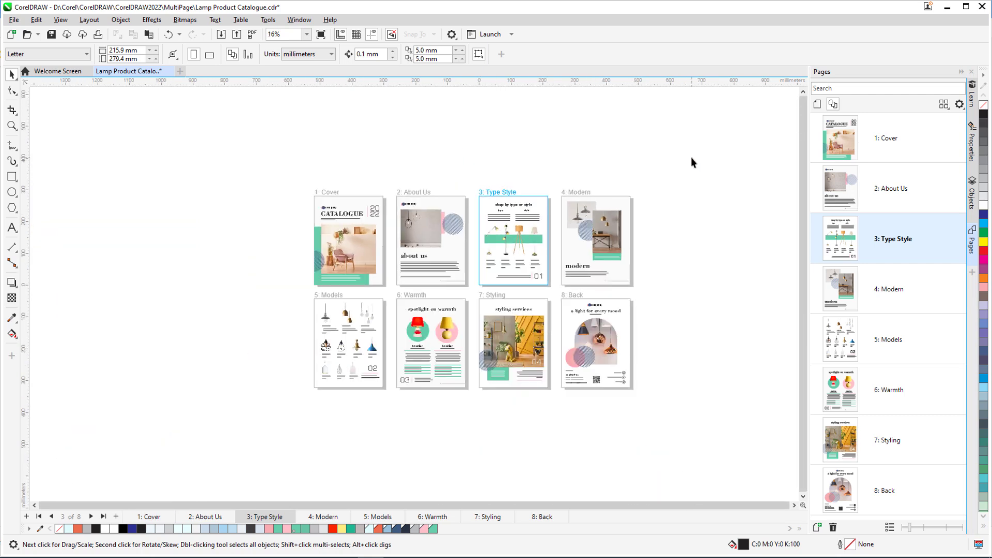
left_click(817, 105)
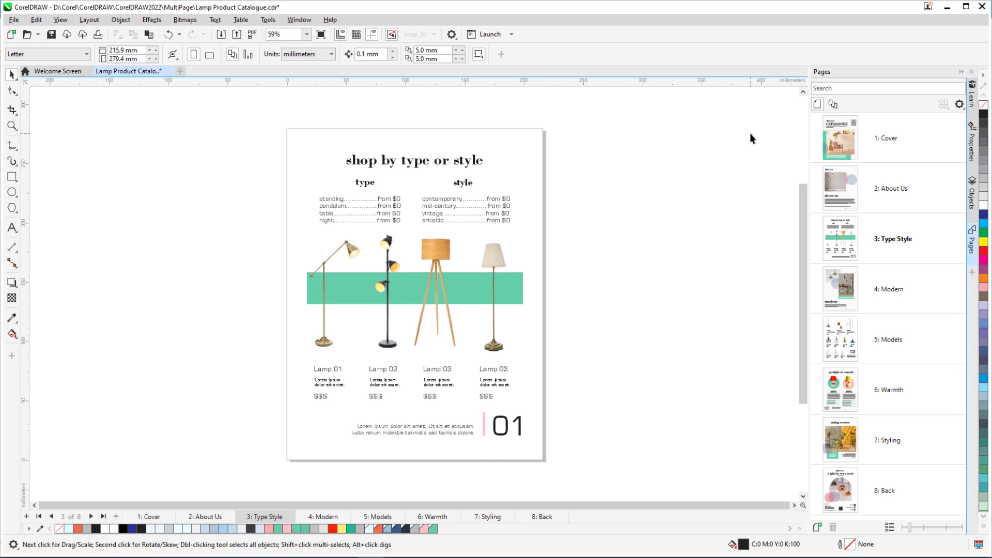
Step: Restore multipage view and set the page layout to three columns with 60 mm spacing
left_click(833, 104)
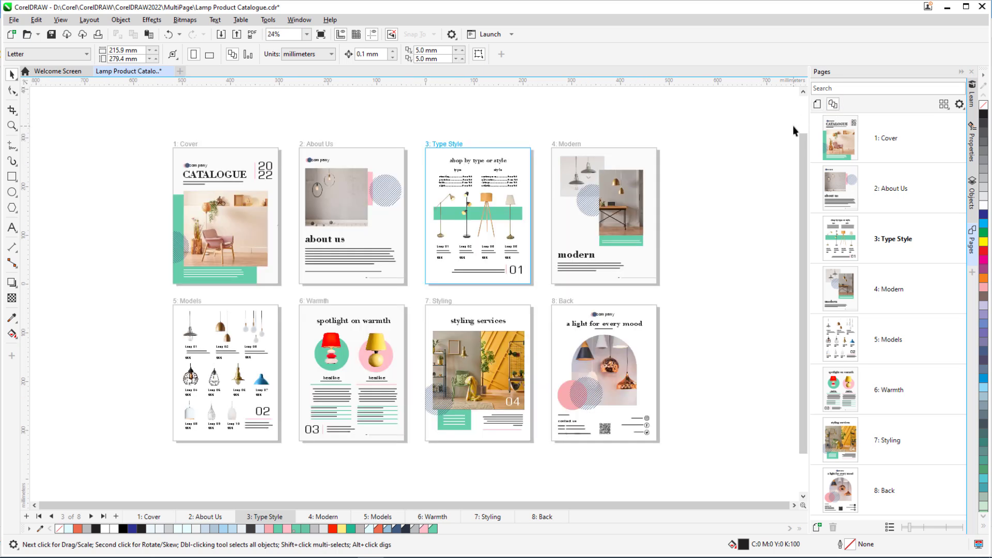
left_click(946, 107)
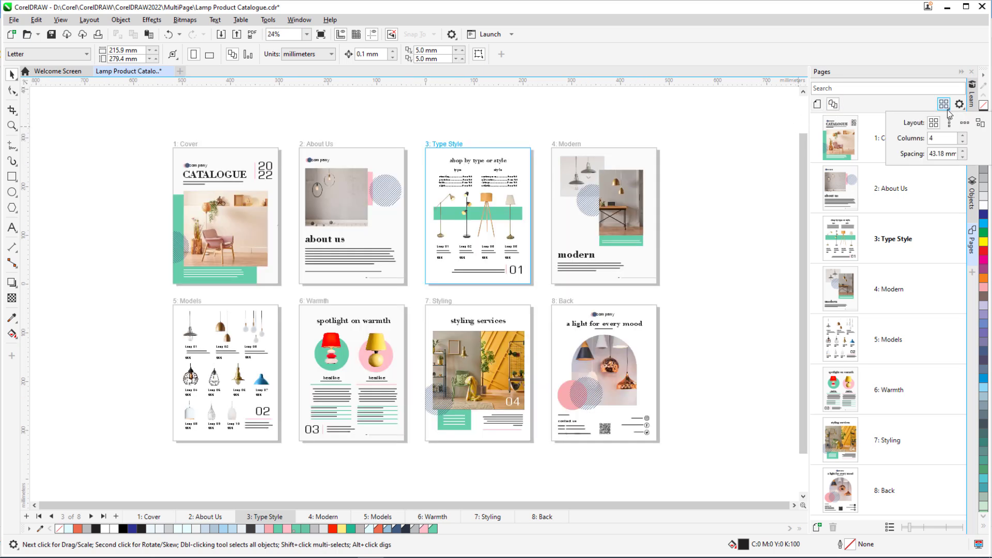
left_click(964, 142)
key("Tab")
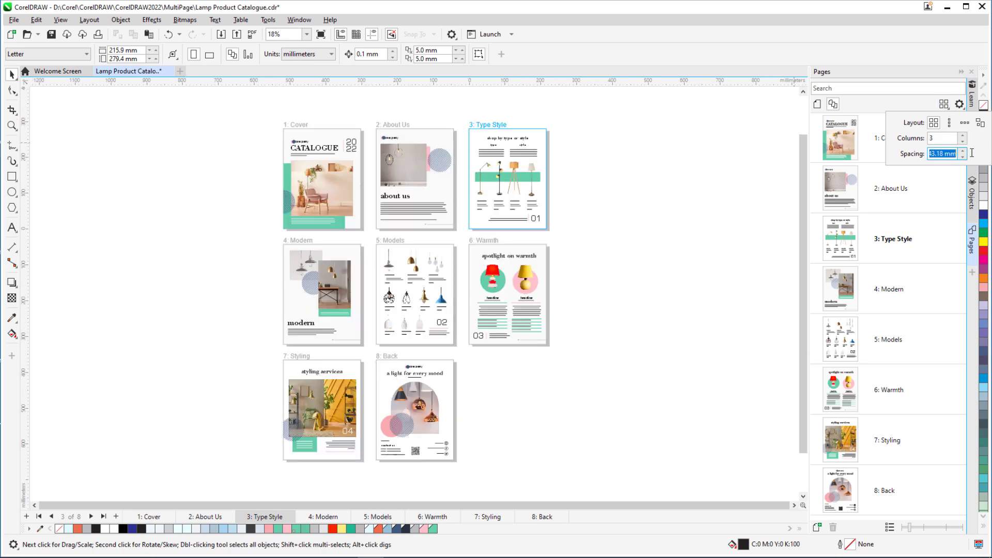
type("60")
key("Return")
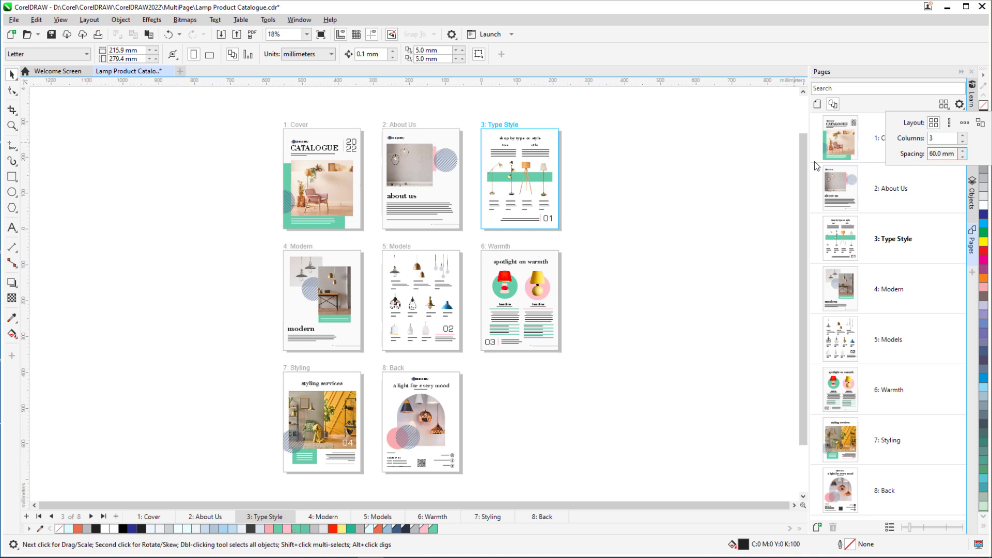
Step: Try the vertical and horizontal page layouts, then settle on a four-column grid
left_click(950, 124)
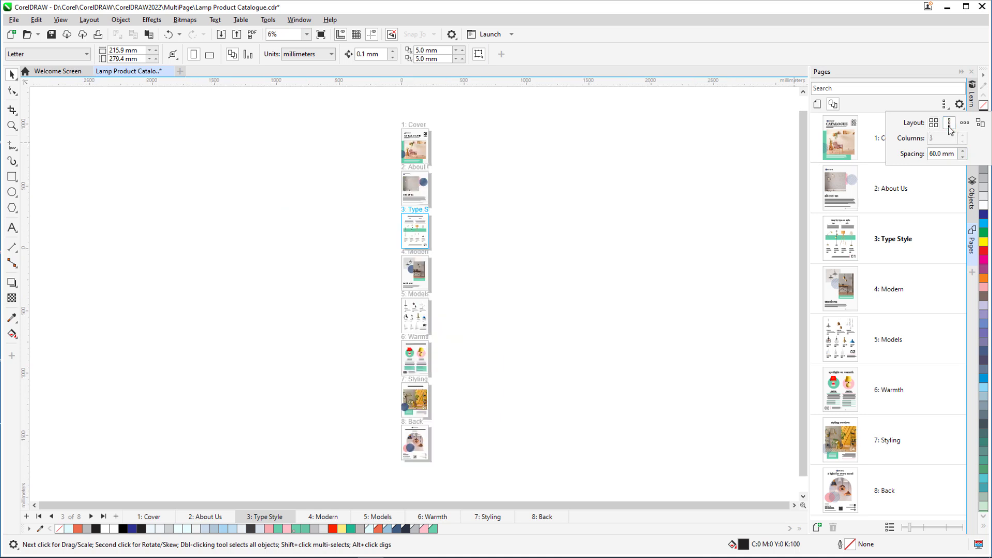
left_click(980, 124)
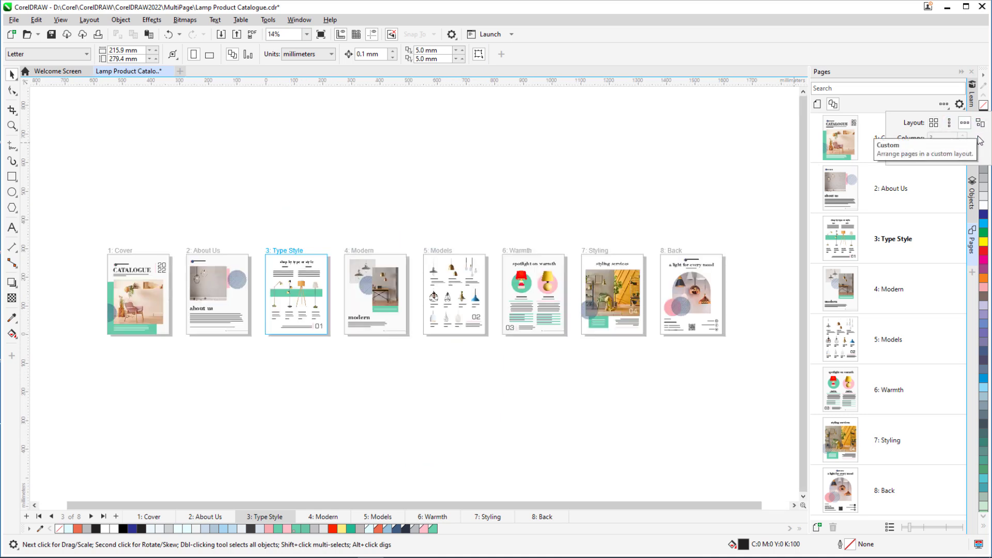
left_click(934, 123)
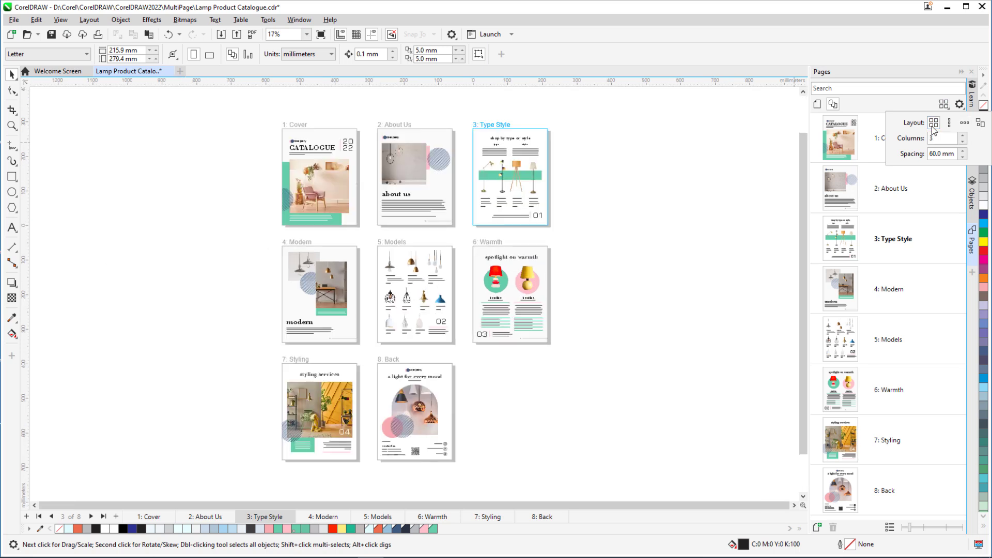
left_click(964, 136)
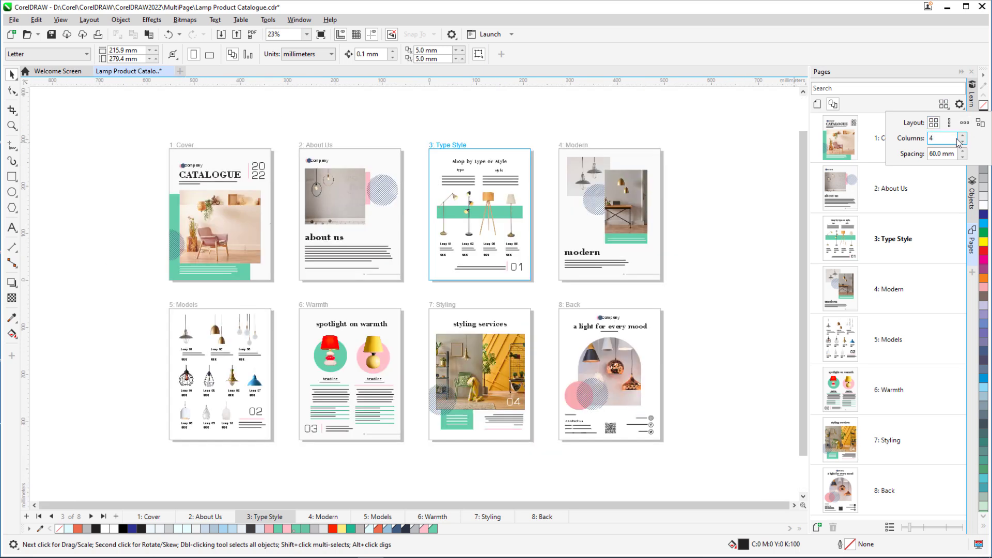
left_click(465, 150)
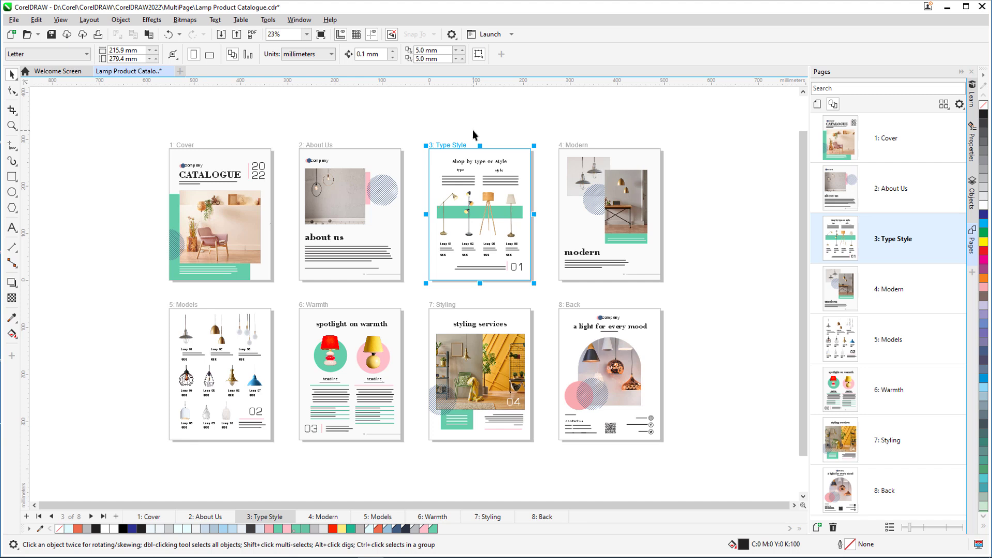
right_click(466, 144)
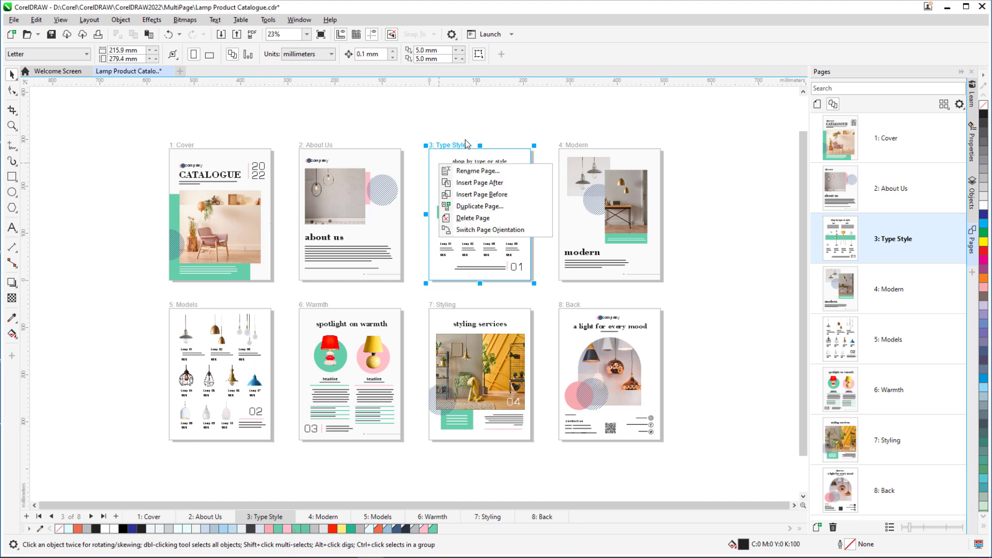
key("Escape")
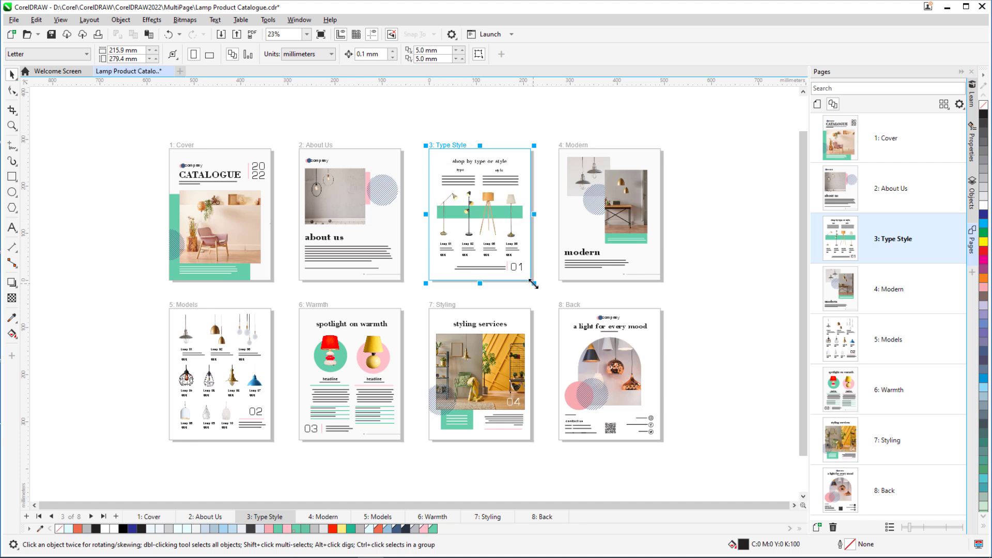
left_click_drag(539, 287, 588, 314)
key("ctrl+z")
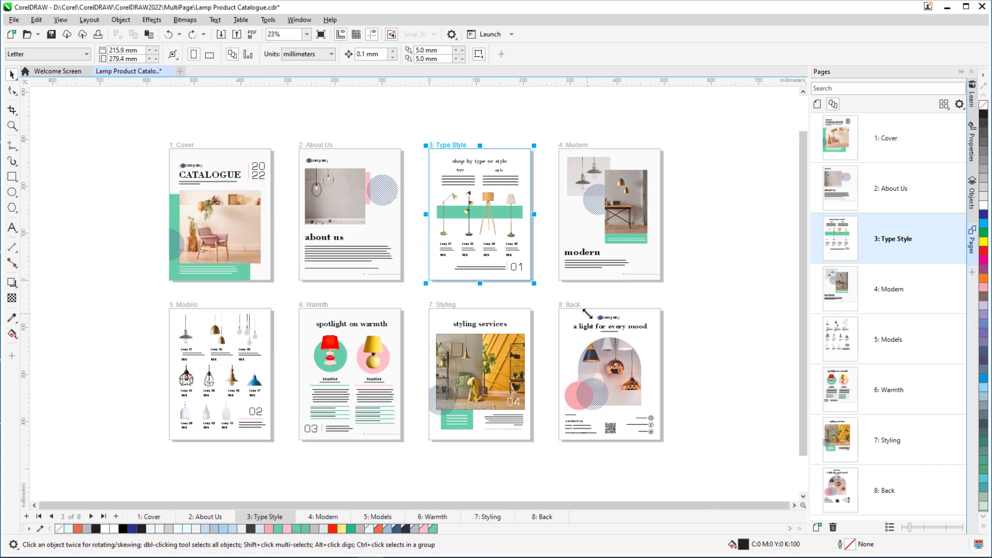
left_click_drag(534, 284, 572, 305)
key("ctrl+z")
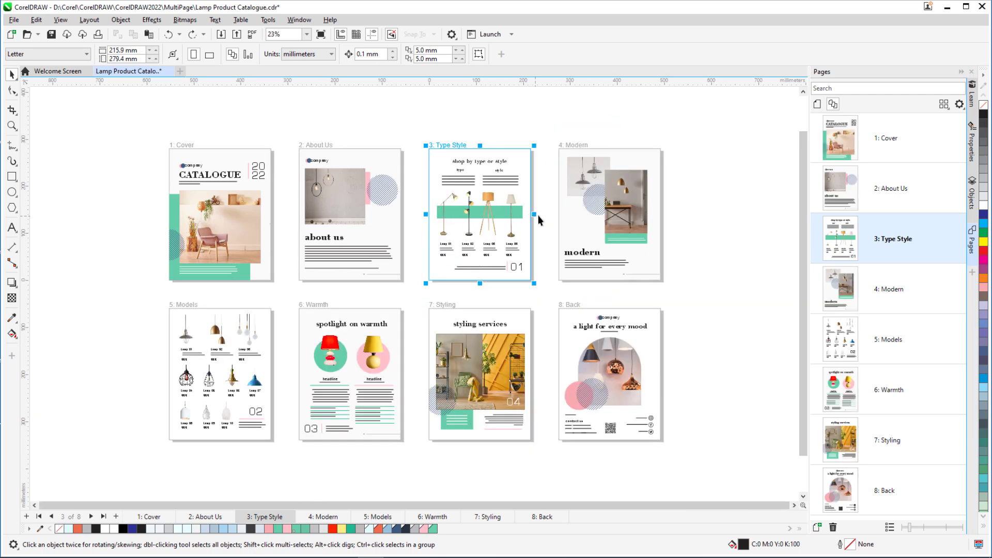
left_click_drag(536, 215, 583, 214)
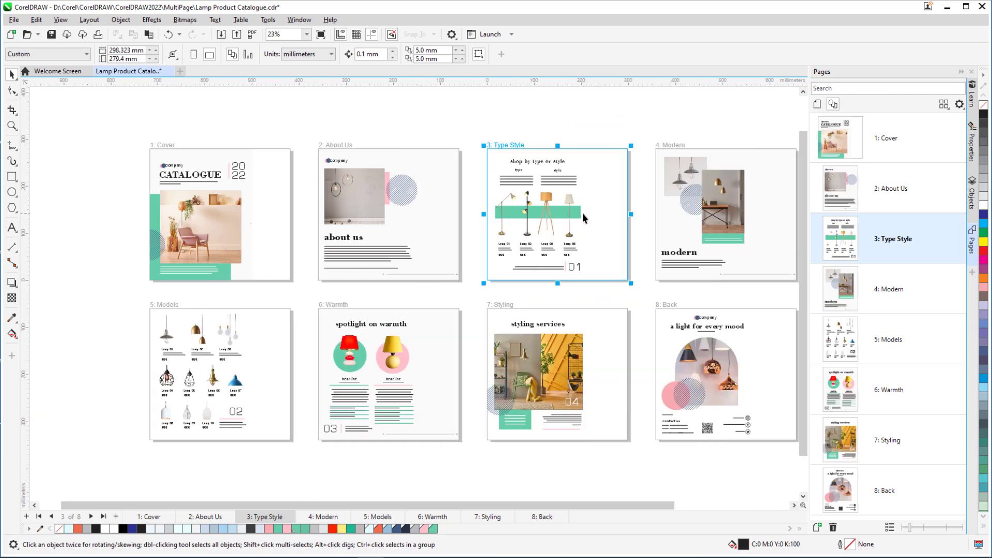
key("ctrl+z")
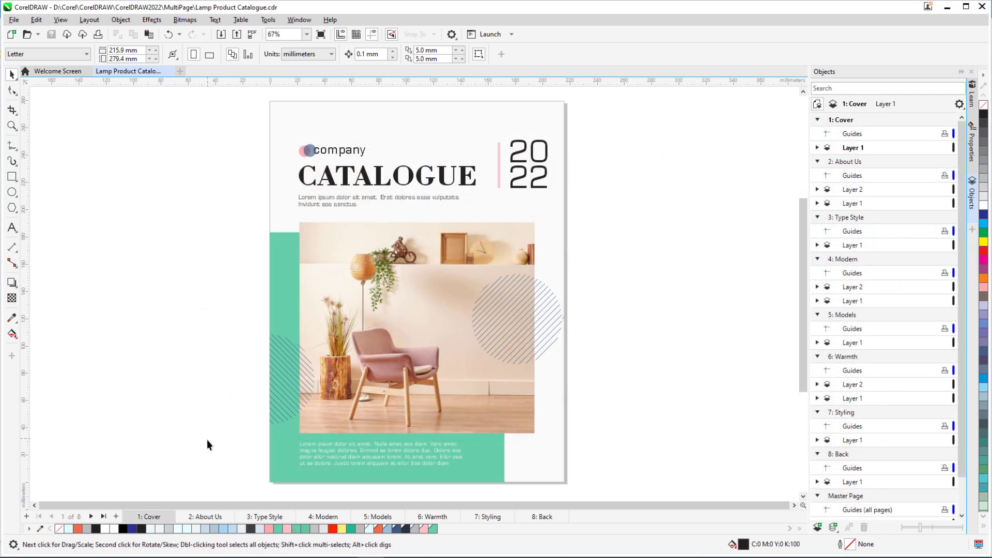
Step: Go through About Us to the 3: Type Style page and open its tab's context menu
left_click(213, 517)
left_click(263, 514)
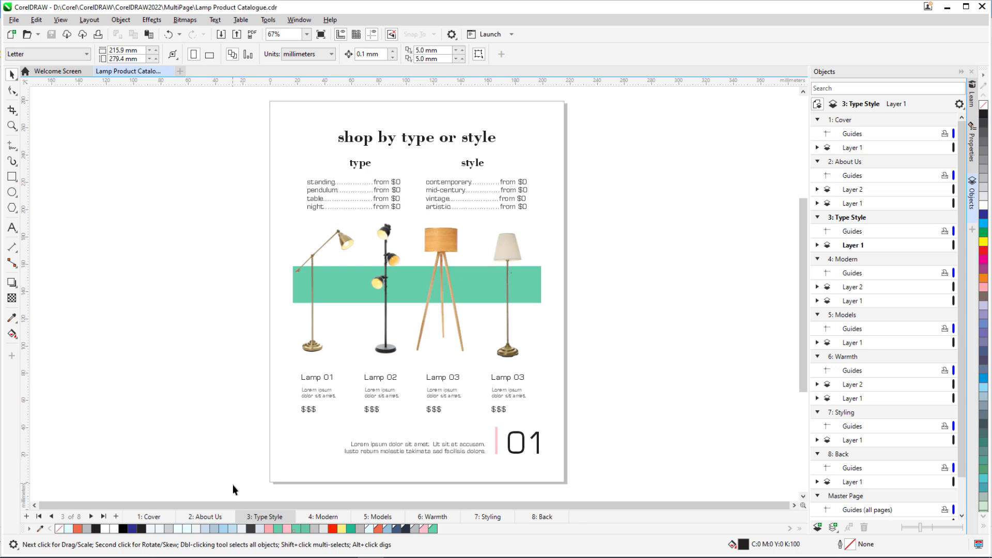
right_click(261, 517)
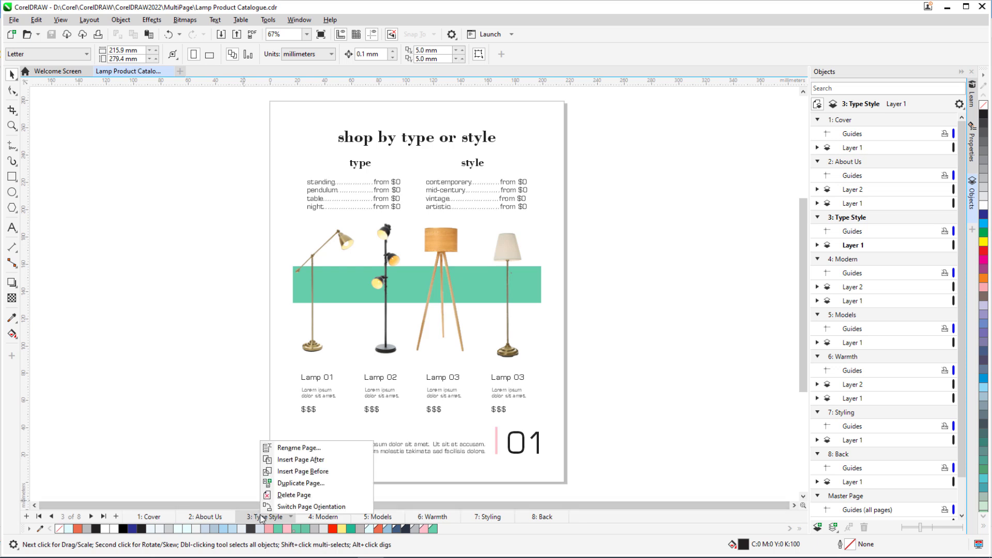
left_click(252, 488)
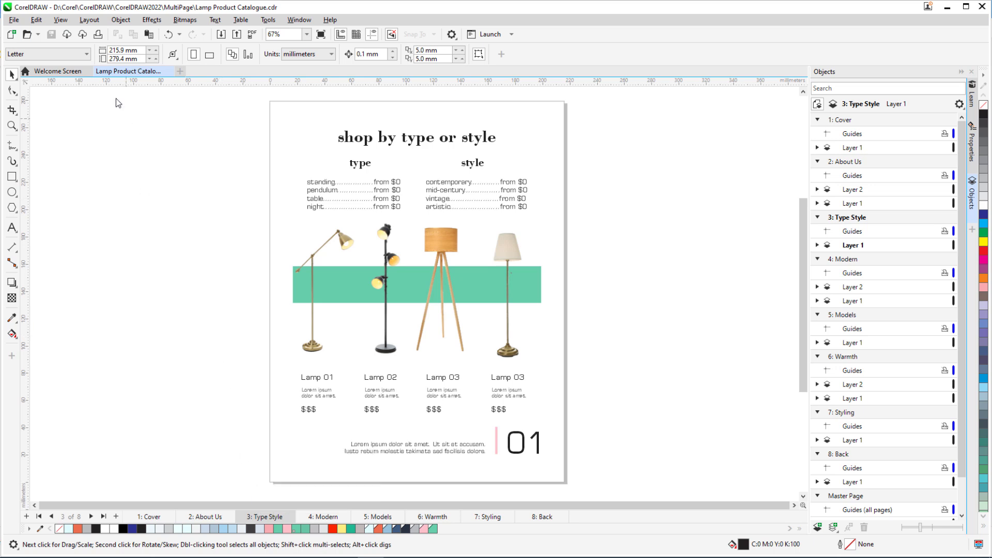
left_click(93, 21)
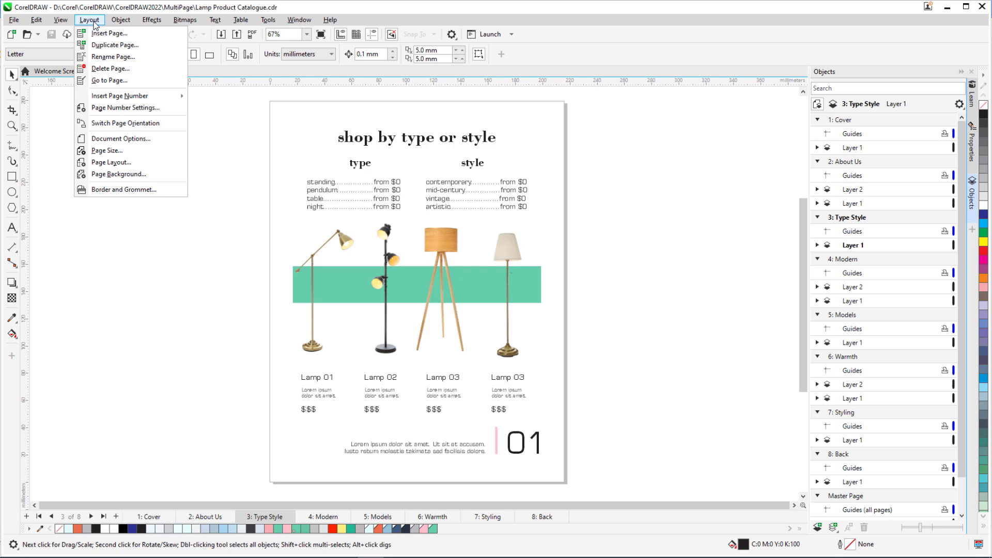
left_click(94, 22)
left_click_drag(260, 517, 309, 514)
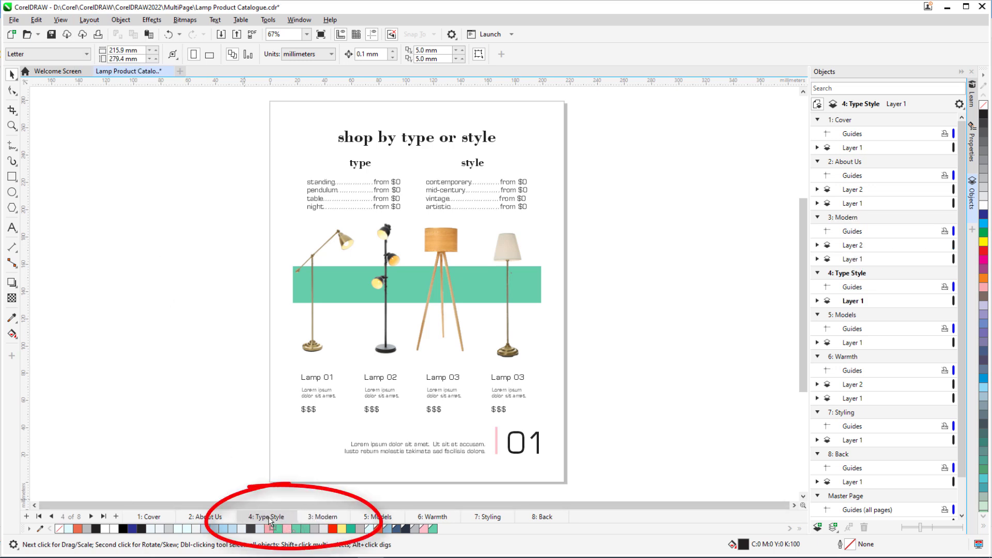
key("ctrl+z")
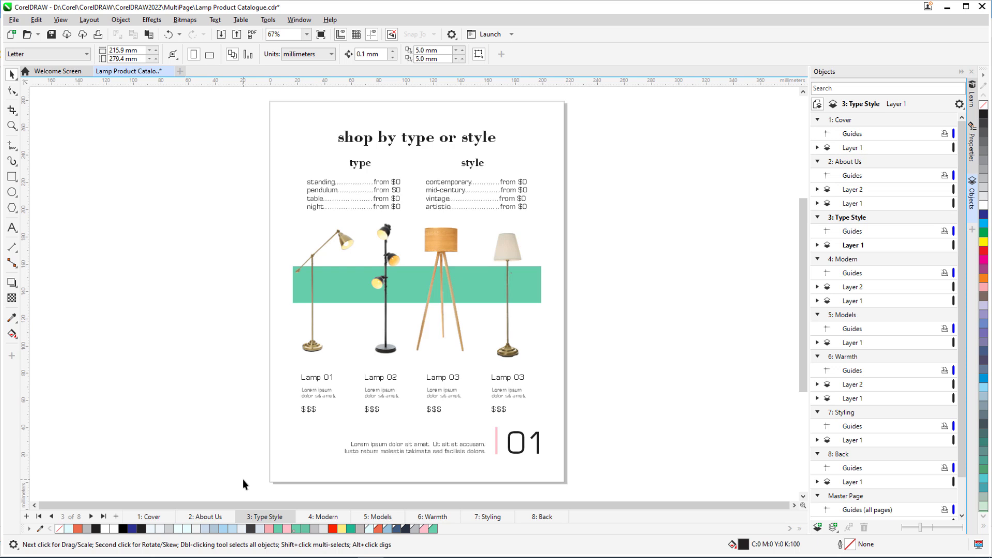
Step: Copy the hatched PowerClip circle from the Cover and paste it beside About Us's pink rectangle
left_click(155, 514)
left_click(542, 323)
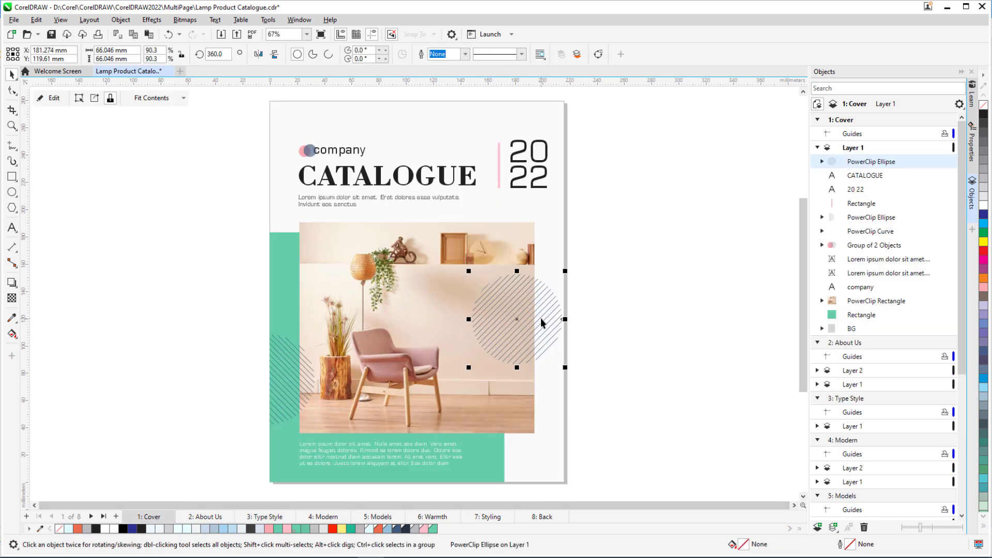
key("Escape")
left_click(206, 516)
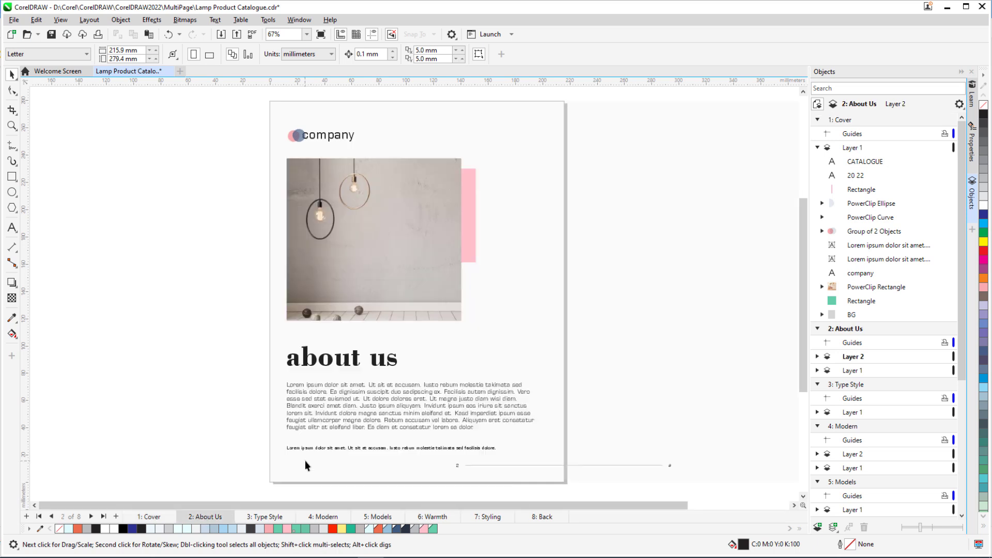
key("ctrl+v")
left_click_drag(512, 312, 499, 226)
left_click(614, 250)
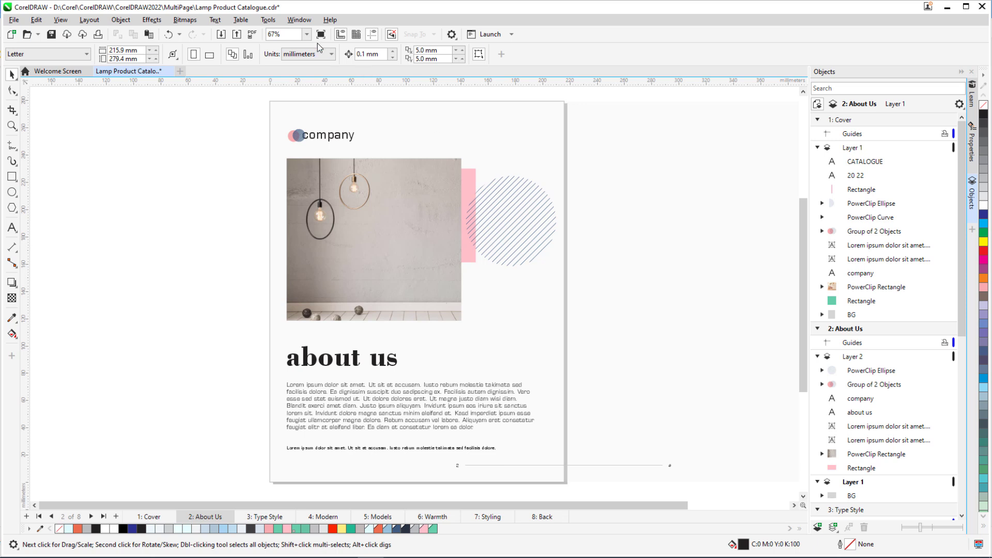
Step: Show the Pages docker from Window > Dockers and from the docker checklist
left_click(299, 20)
mouse_move(373, 164)
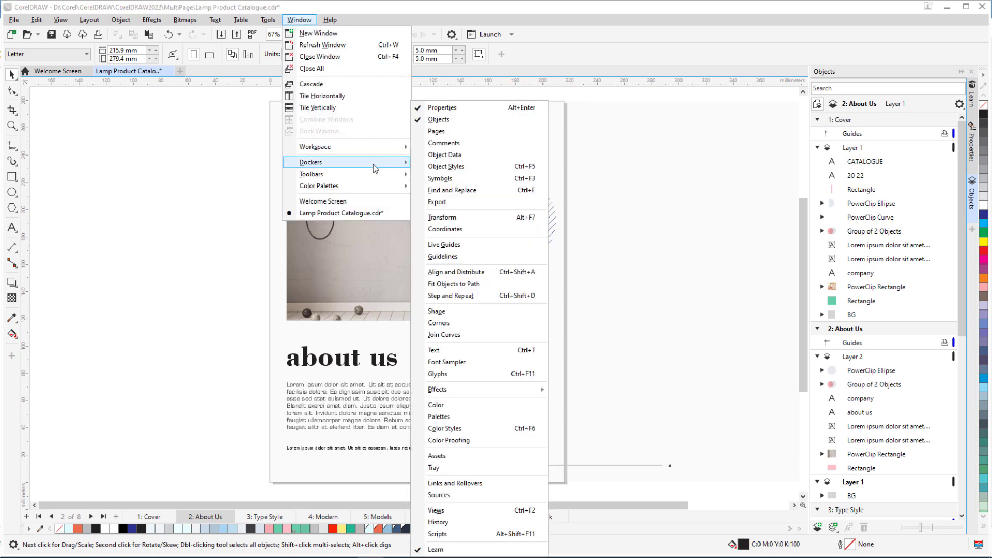
left_click(456, 132)
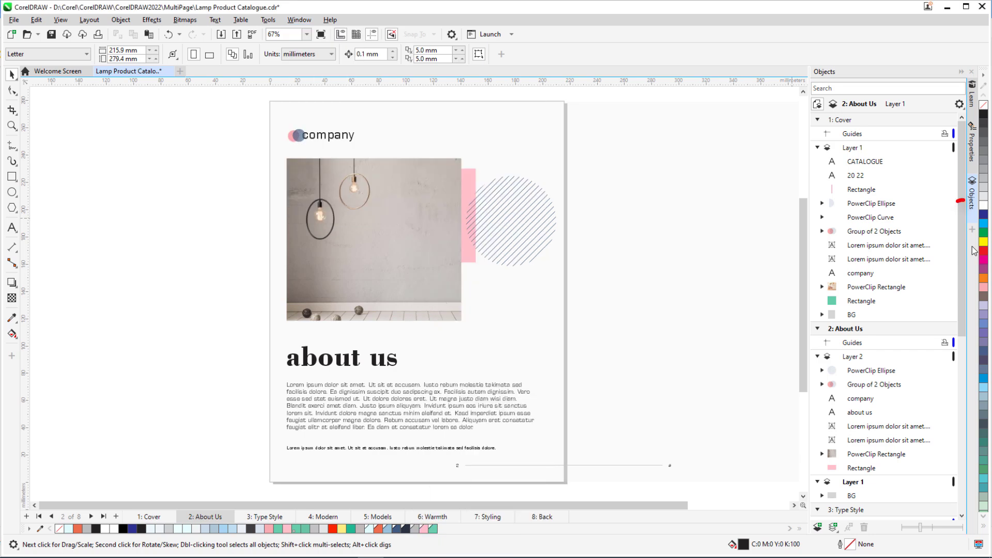
left_click(972, 231)
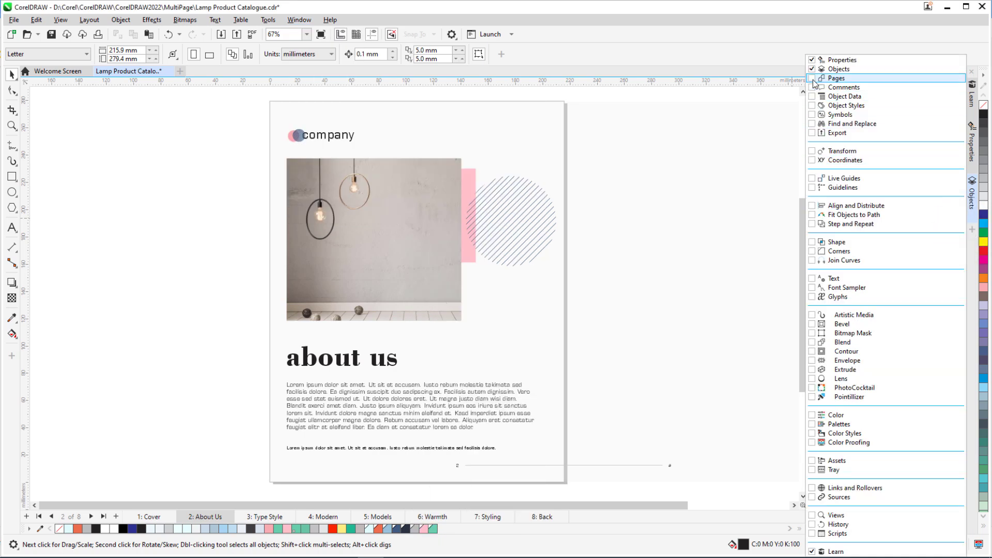
left_click(790, 118)
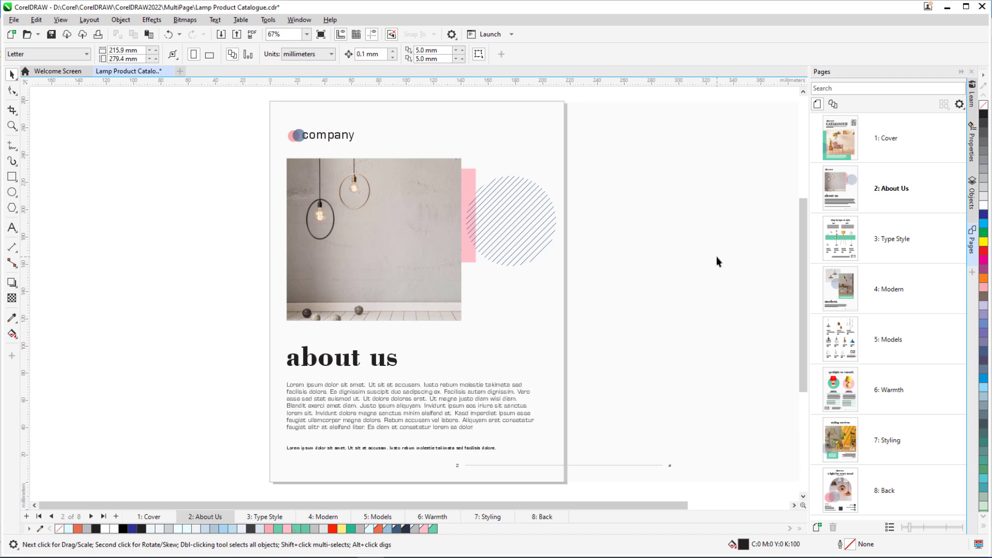
Step: Start a new document and turn on its facing-pages option
left_click(14, 20)
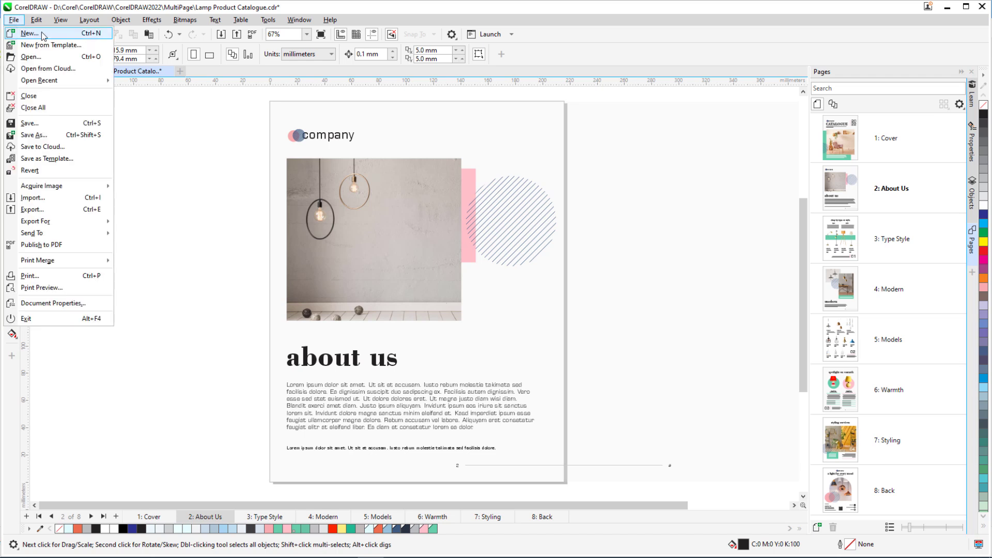
left_click(20, 29)
left_click(494, 237)
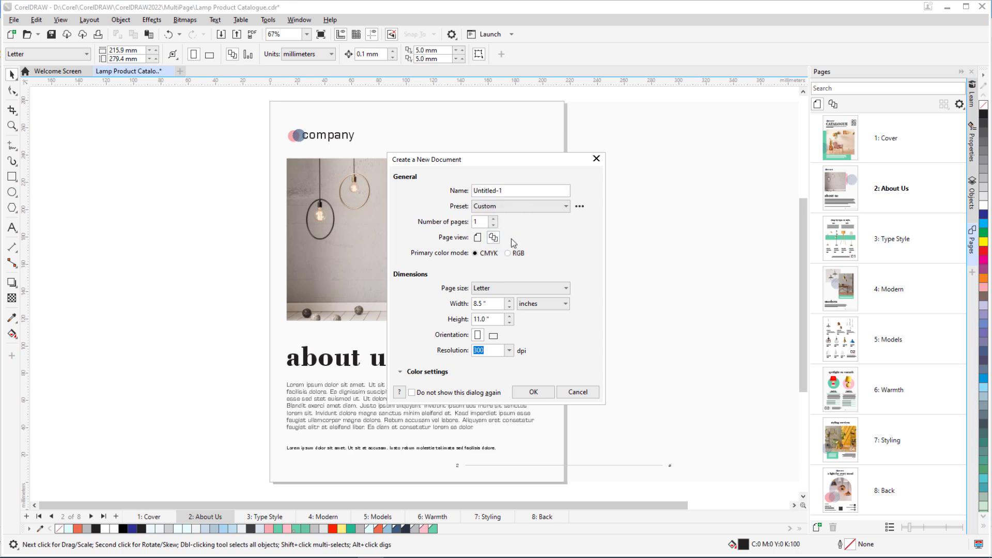
Step: Cancel the new document and go from Type Style to the Modern page
left_click(578, 393)
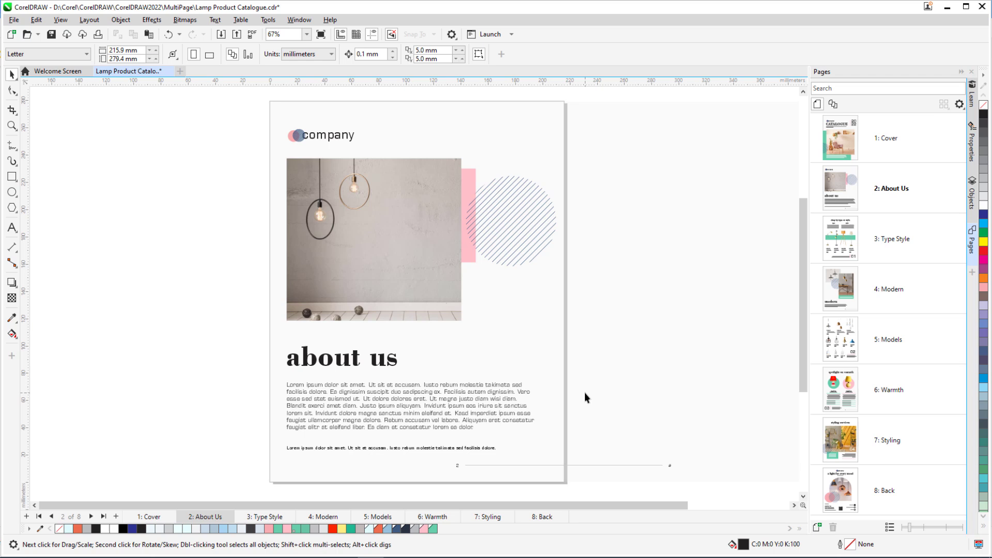
left_click(767, 162)
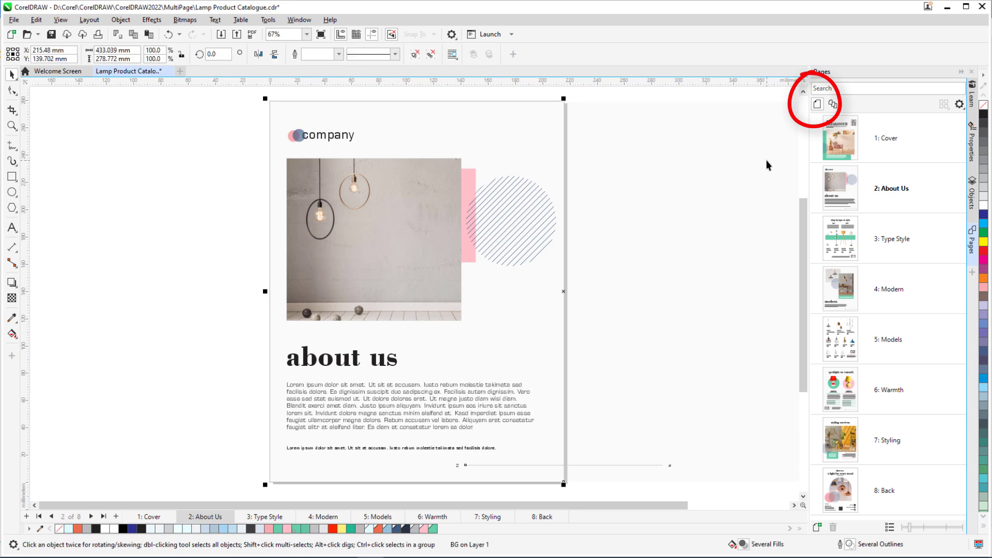
left_click(892, 239)
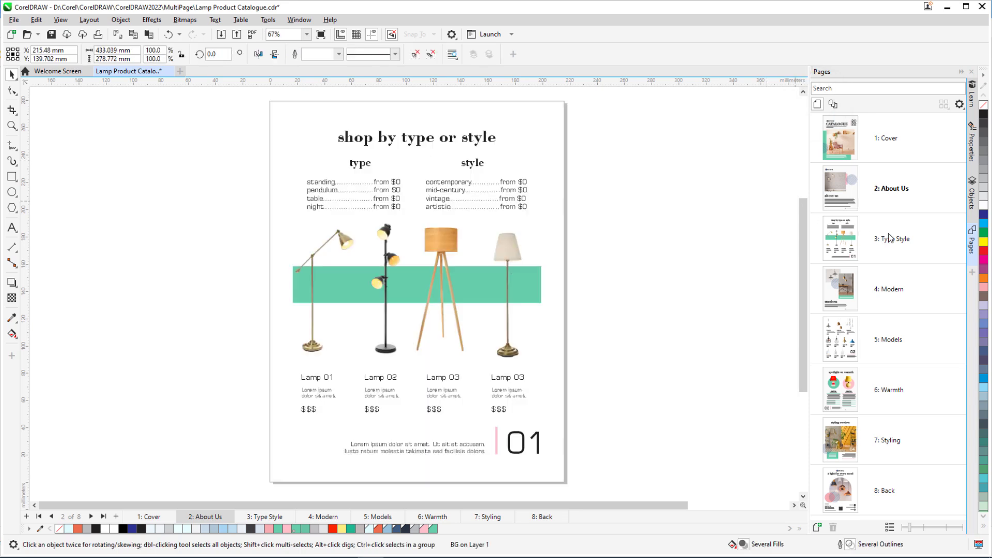
left_click(899, 291)
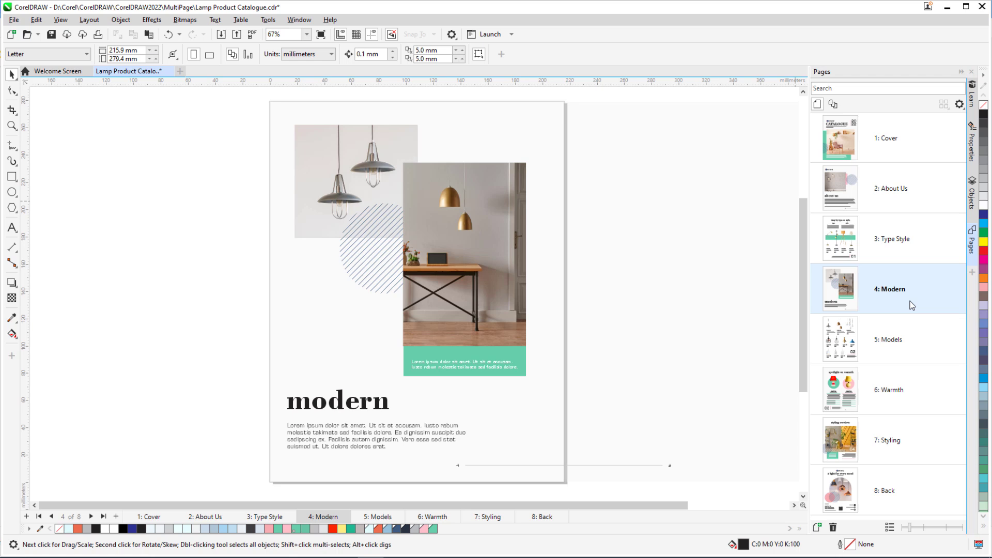
Step: Add a blank Page 5 after Modern, then delete it
left_click(817, 527)
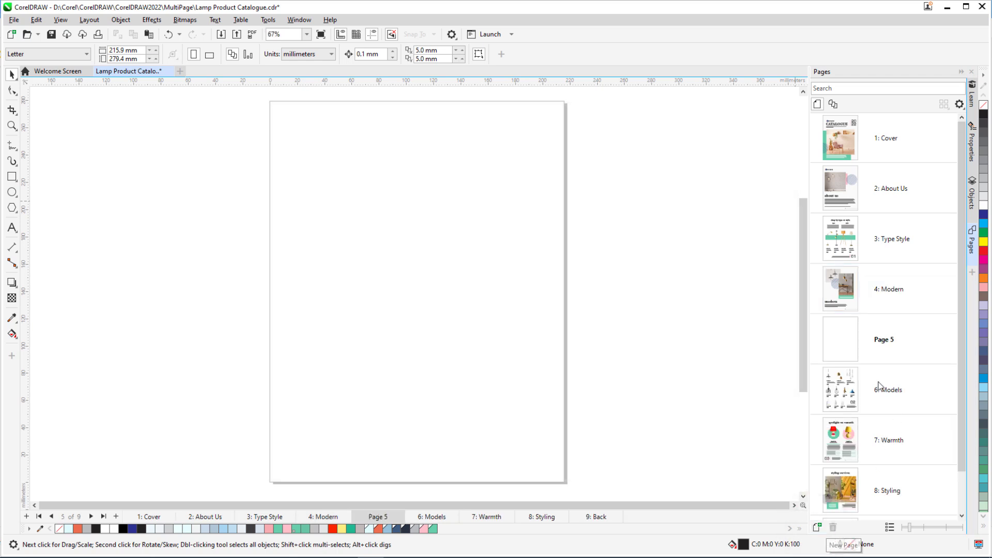
left_click(888, 341)
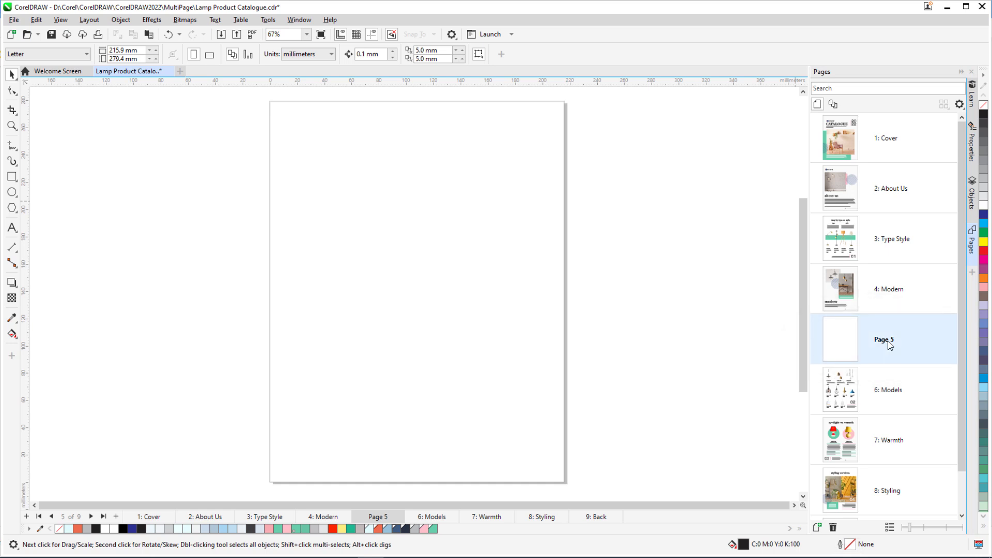
left_click(833, 527)
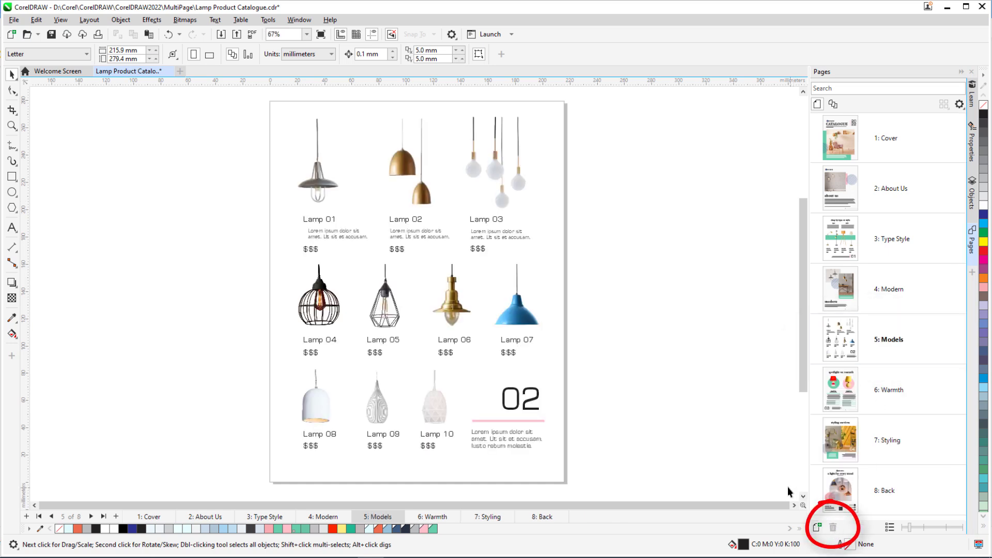
Step: Check the Pages gear menu, toggle thumbnail grid view on and off, and search for 'models'
left_click(959, 104)
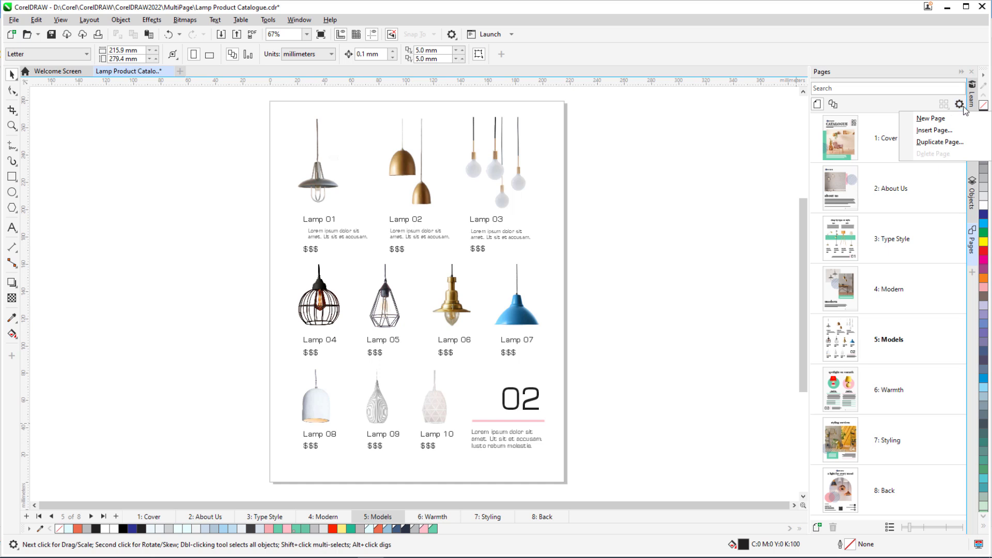
left_click(964, 107)
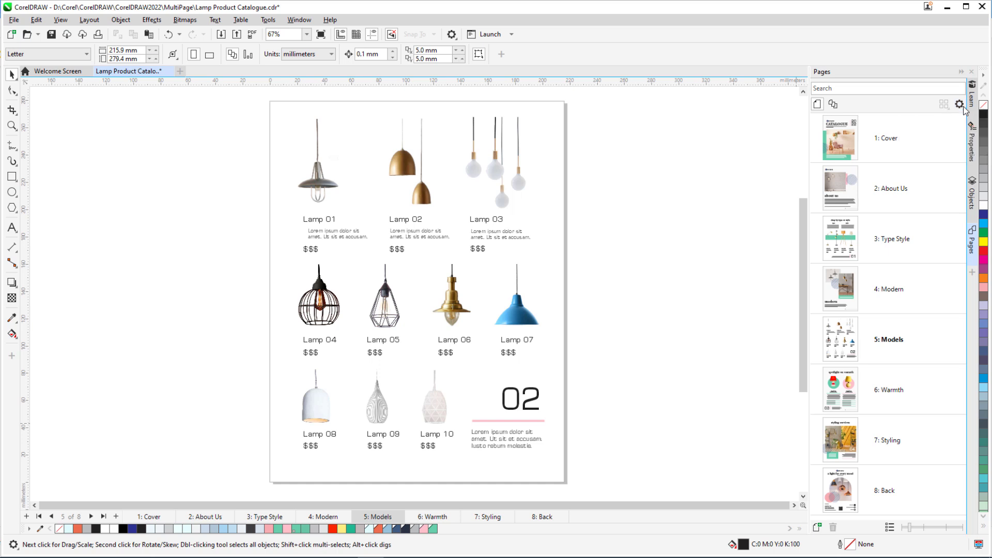
left_click(891, 527)
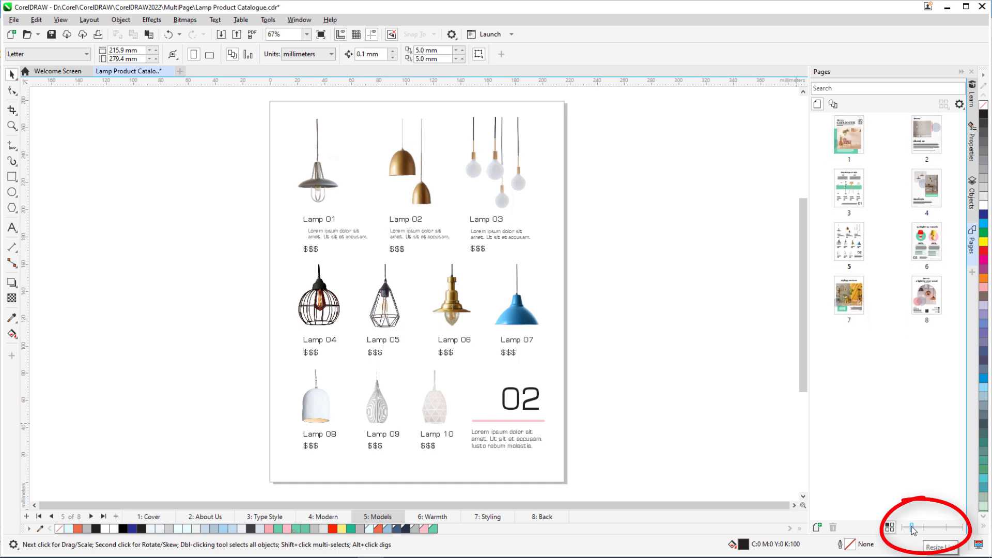
left_click(889, 528)
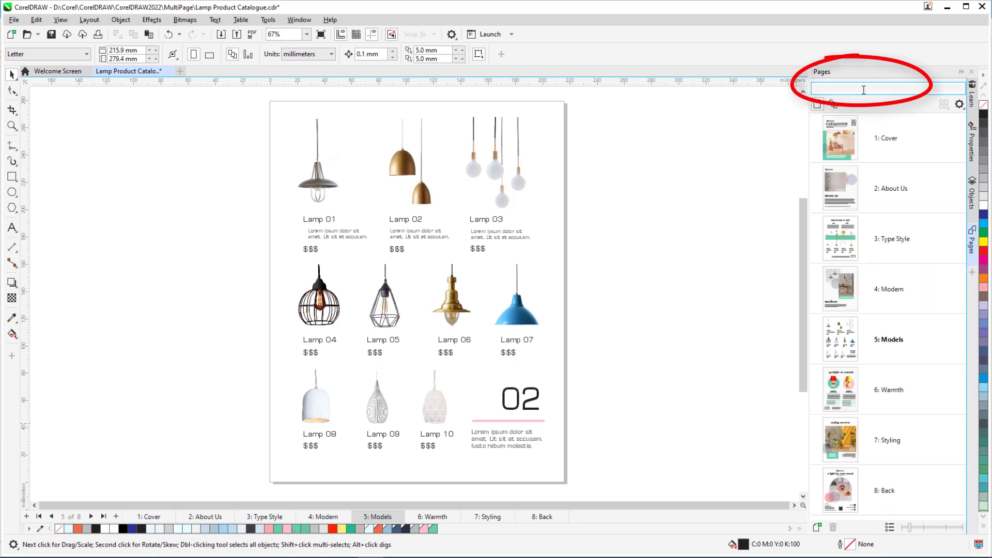
type("models")
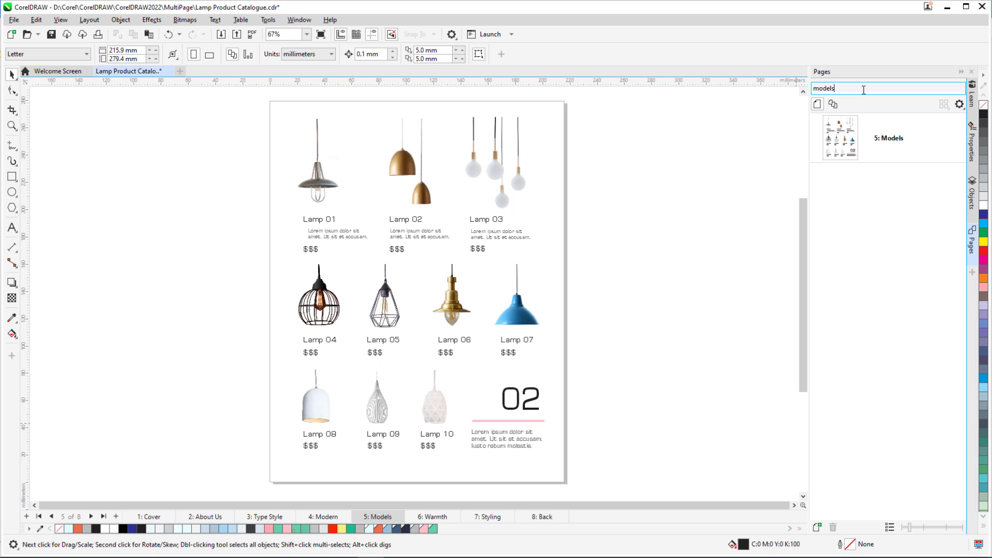
key("BackSpace")
key("BackSpace")
key("BackSpace")
key("BackSpace")
key("BackSpace")
key("BackSpace")
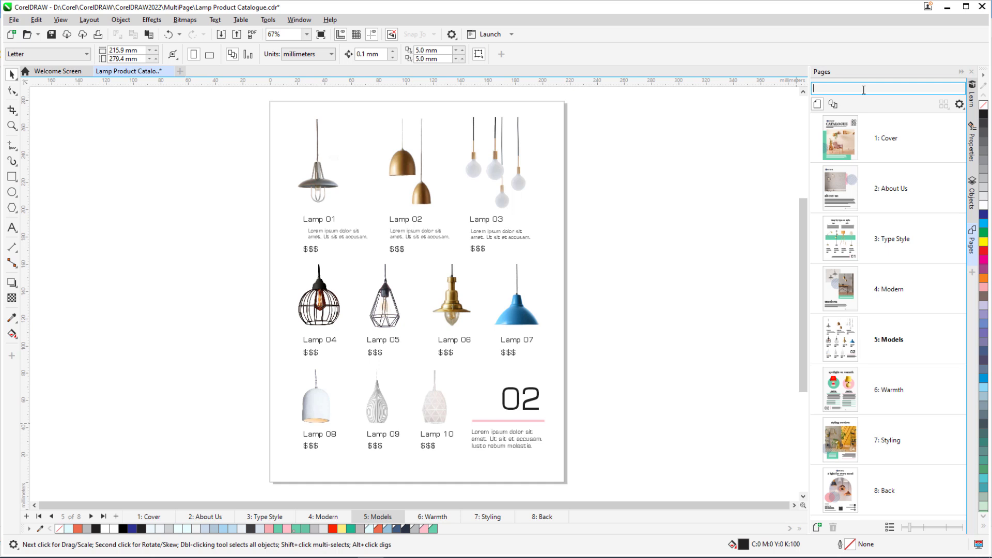
Step: Restore multipage view, move About Us after Type Style, then put it back
left_click(834, 105)
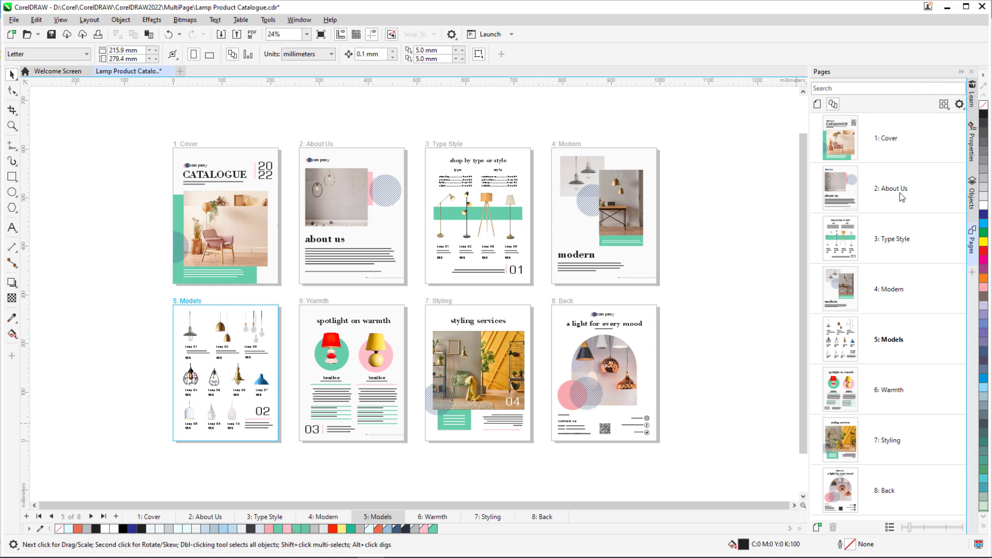
left_click_drag(902, 197, 907, 266)
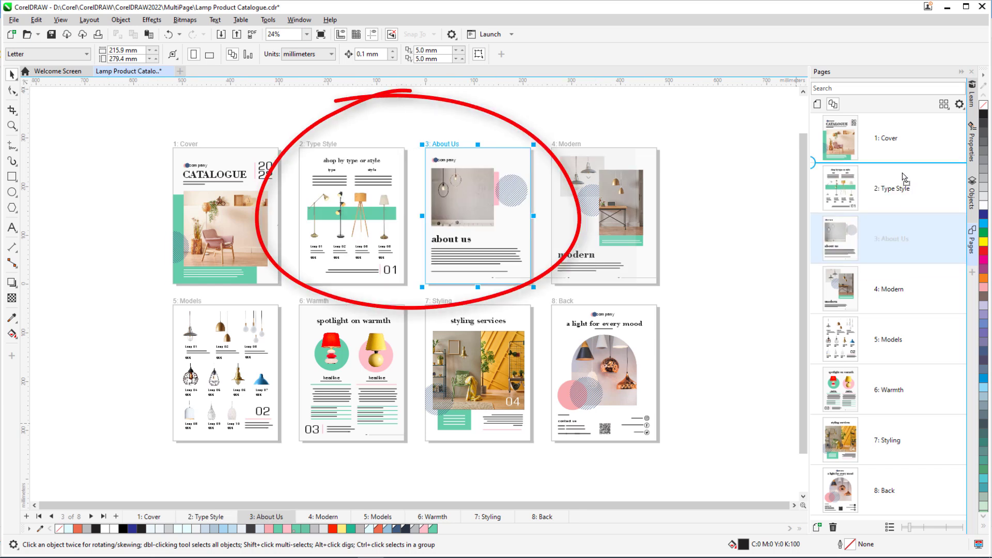
left_click_drag(905, 179, 905, 179)
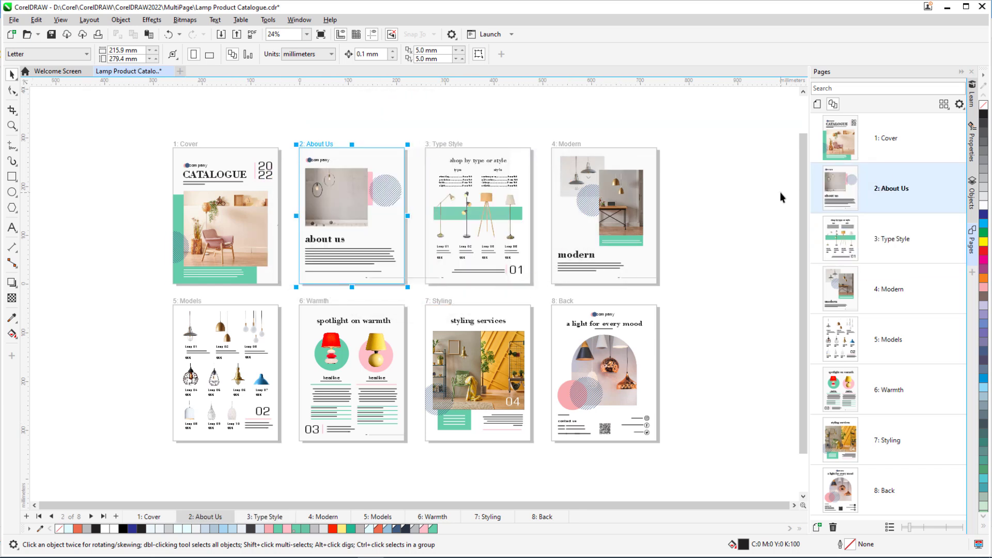
Step: Zoom into Type Style, view page 3 alone, then return to all eight pages
left_click(888, 245)
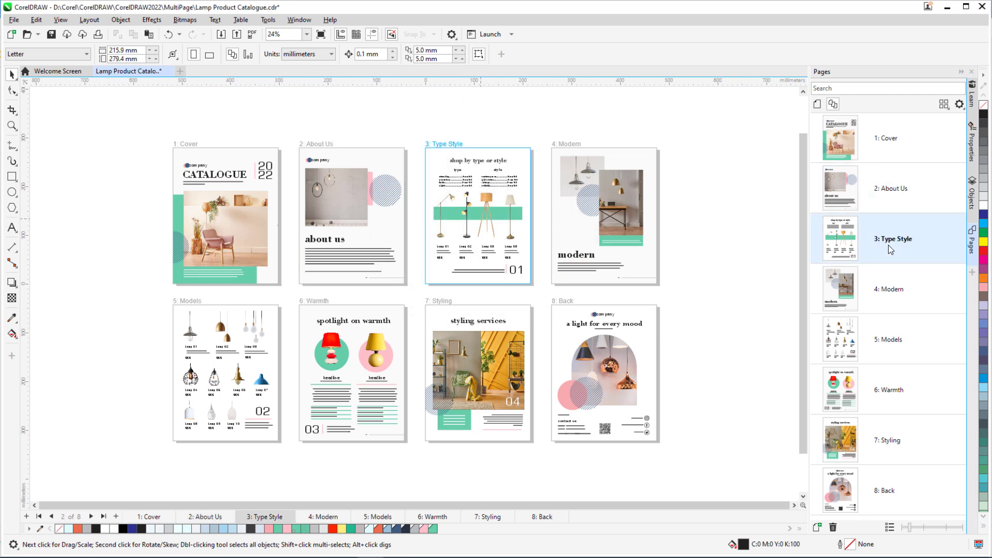
left_click(845, 252)
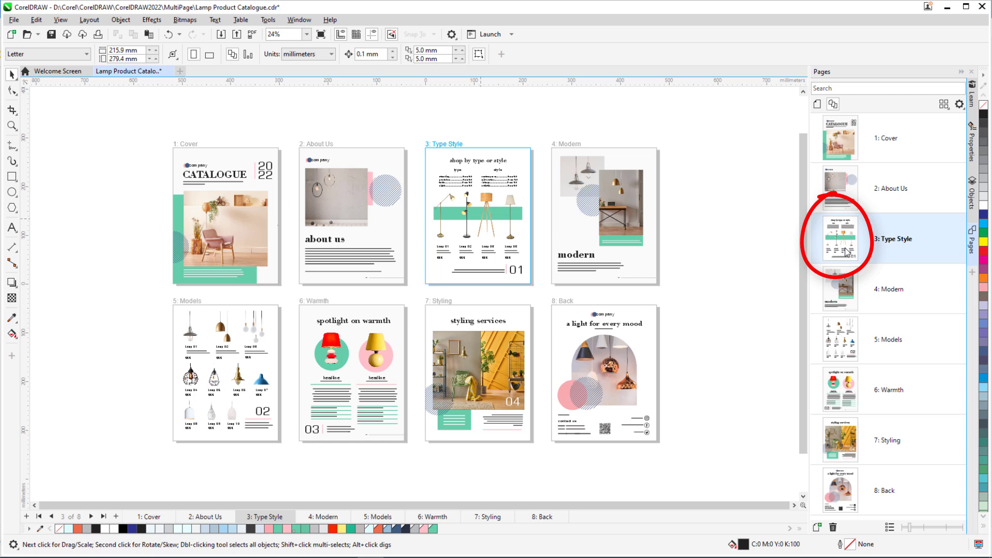
double_click(845, 251)
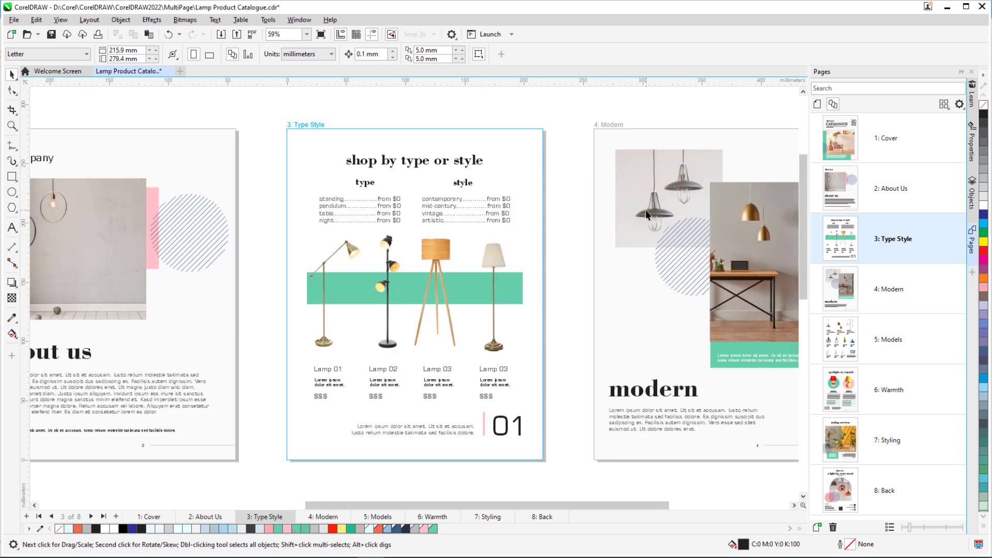
scroll(629, 204, "down", 5)
scroll(531, 224, "down", 2)
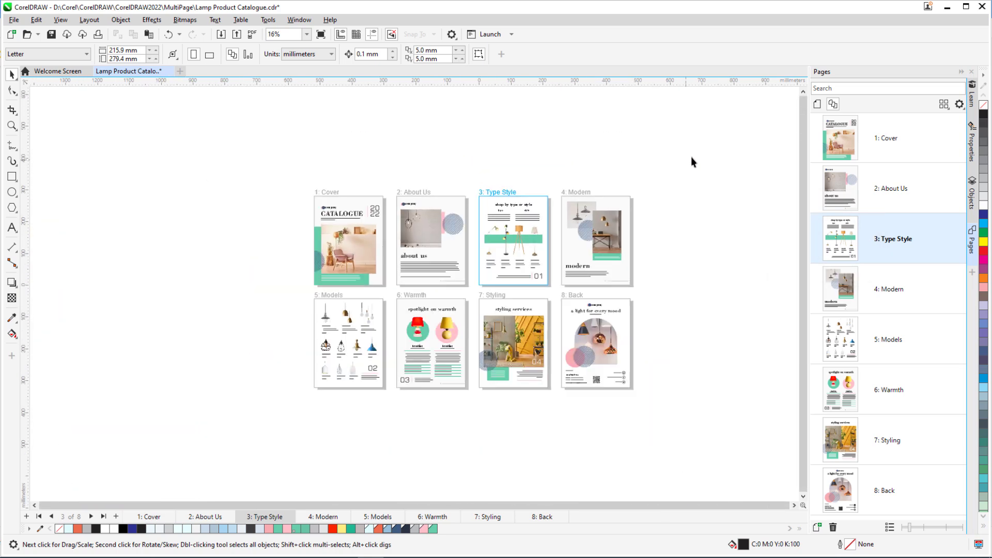
left_click(816, 104)
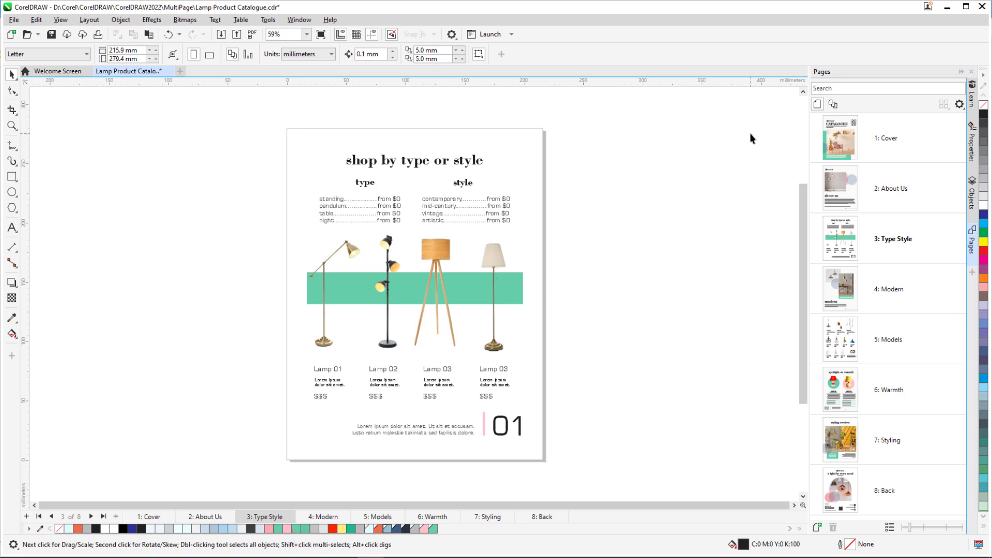
left_click(833, 104)
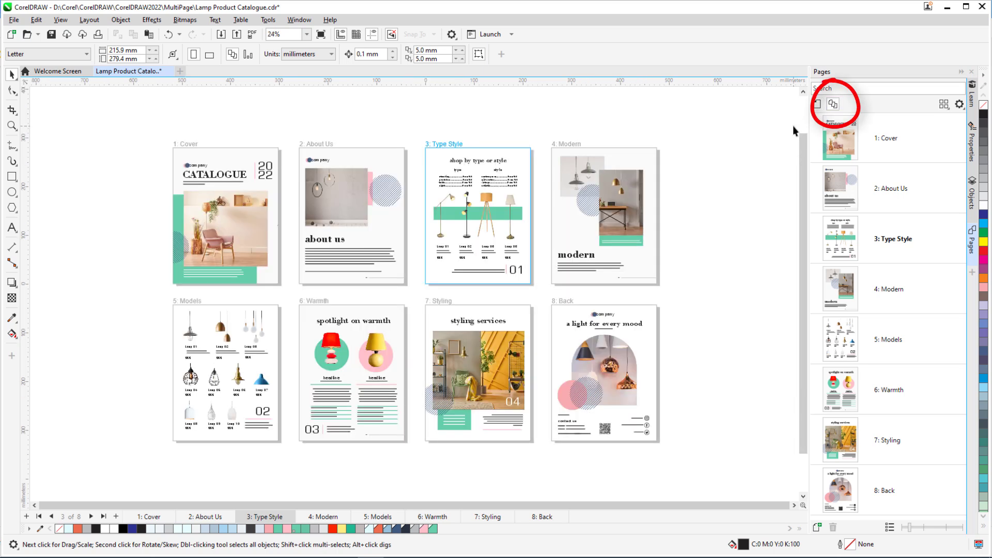
Step: In the layout options, set three columns and 60 mm spacing between pages
left_click(945, 106)
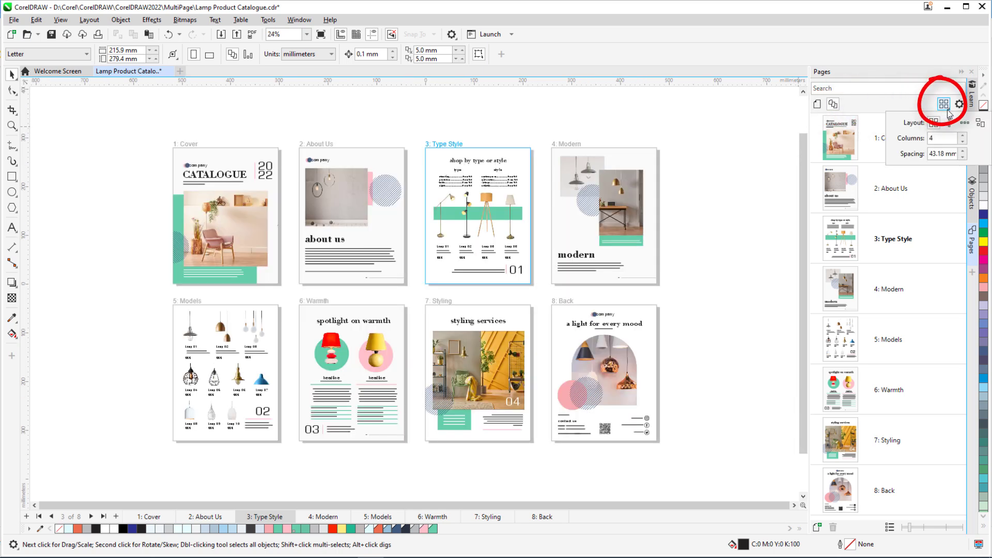
left_click(963, 142)
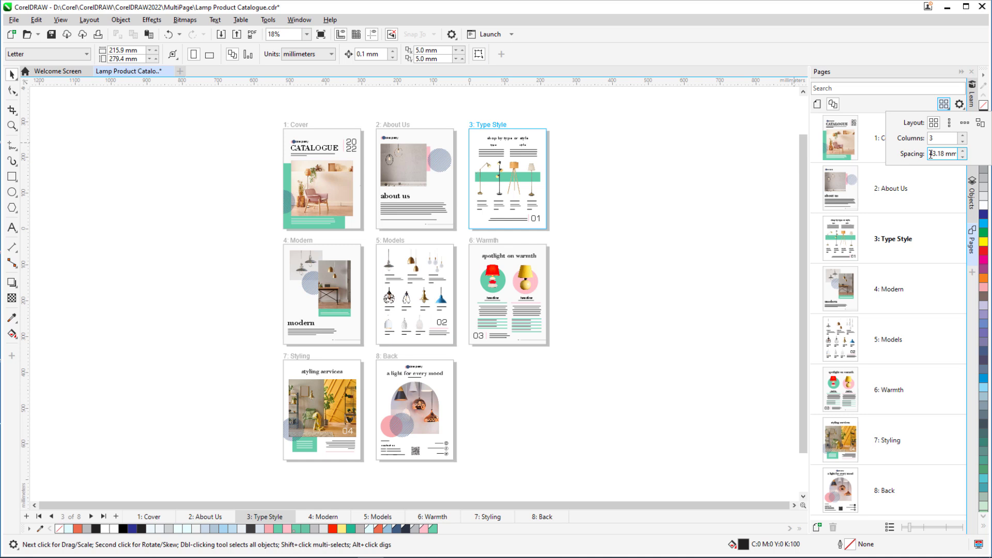
left_click_drag(929, 153, 972, 154)
type("60")
key("Return")
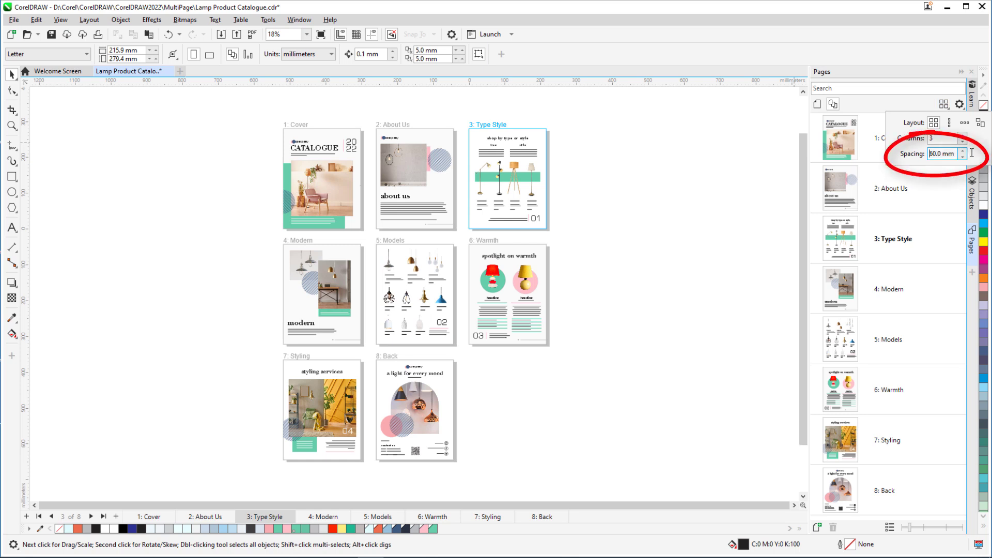
Step: Try vertical and horizontal page arrangements, then go back to a four-column grid
left_click(950, 127)
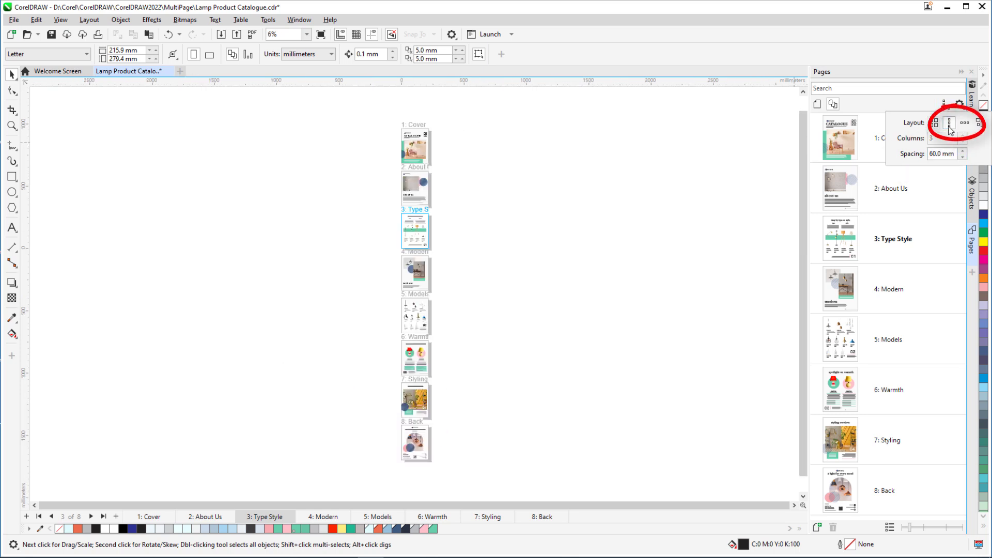
left_click(965, 124)
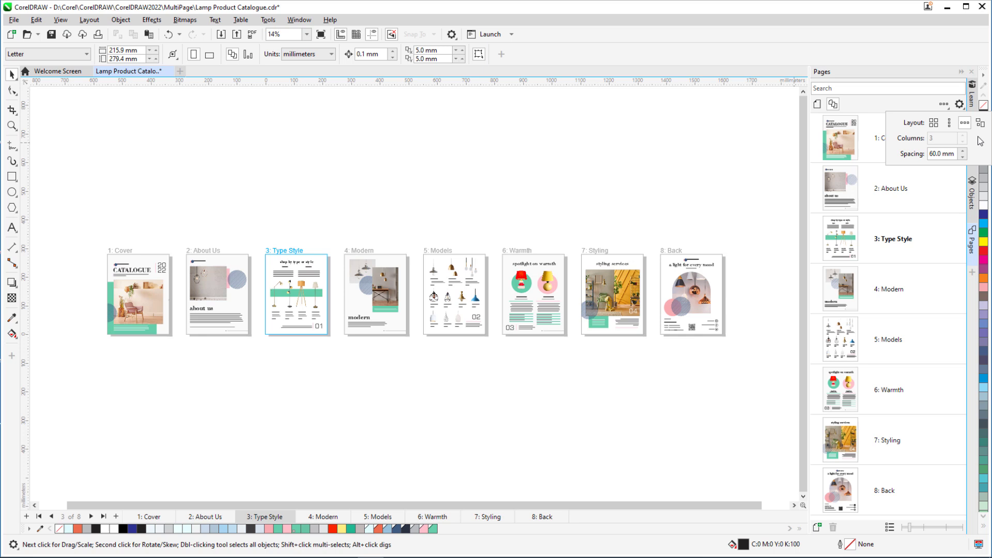
left_click(934, 123)
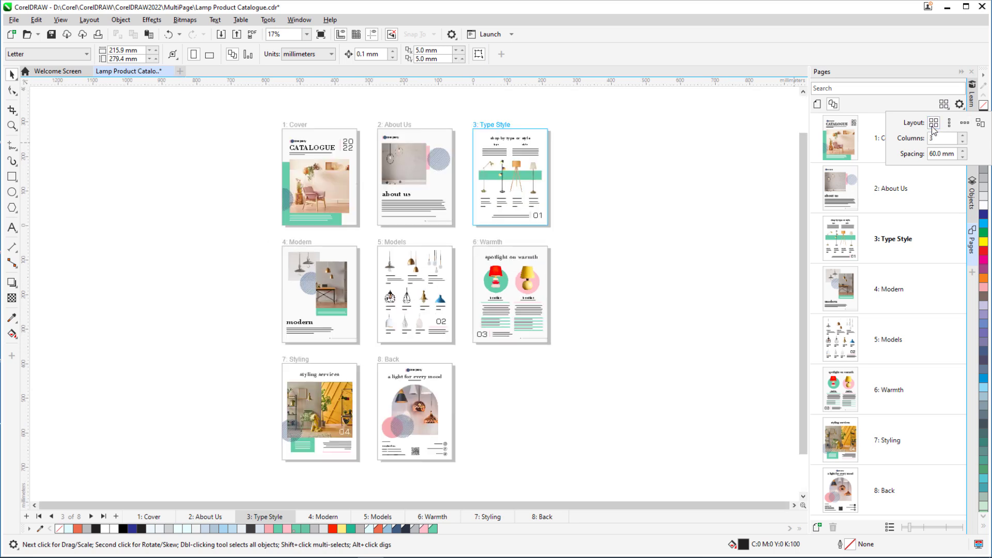
left_click(962, 135)
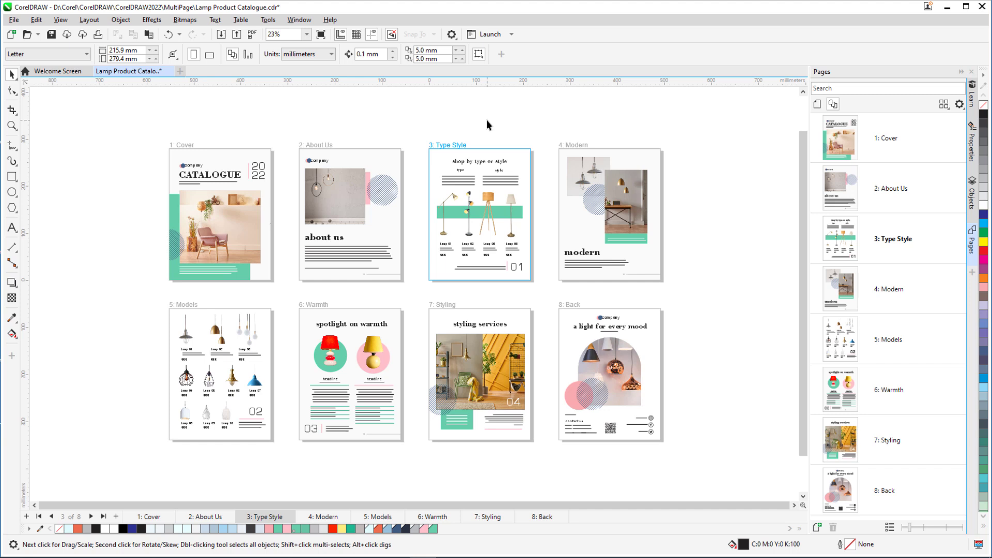
left_click(465, 149)
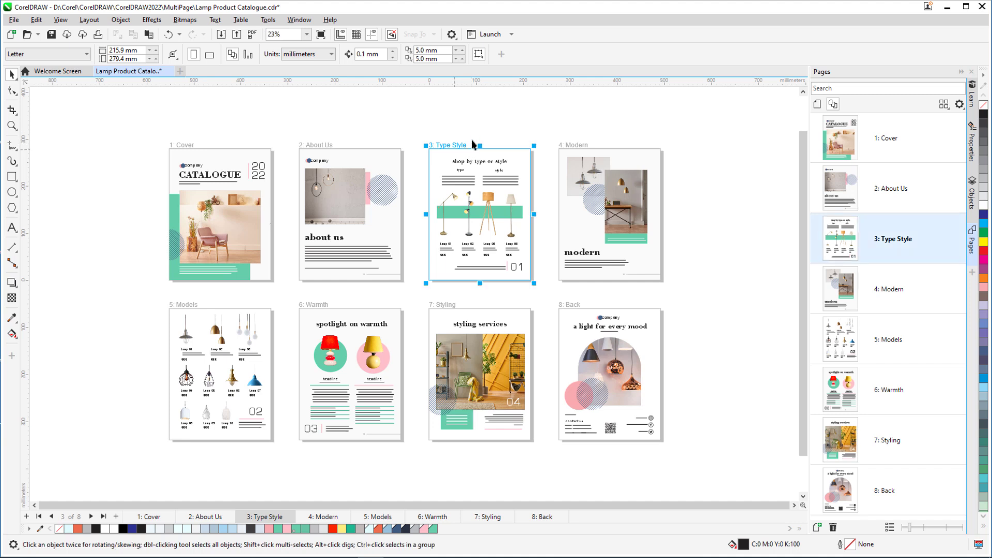
right_click(466, 144)
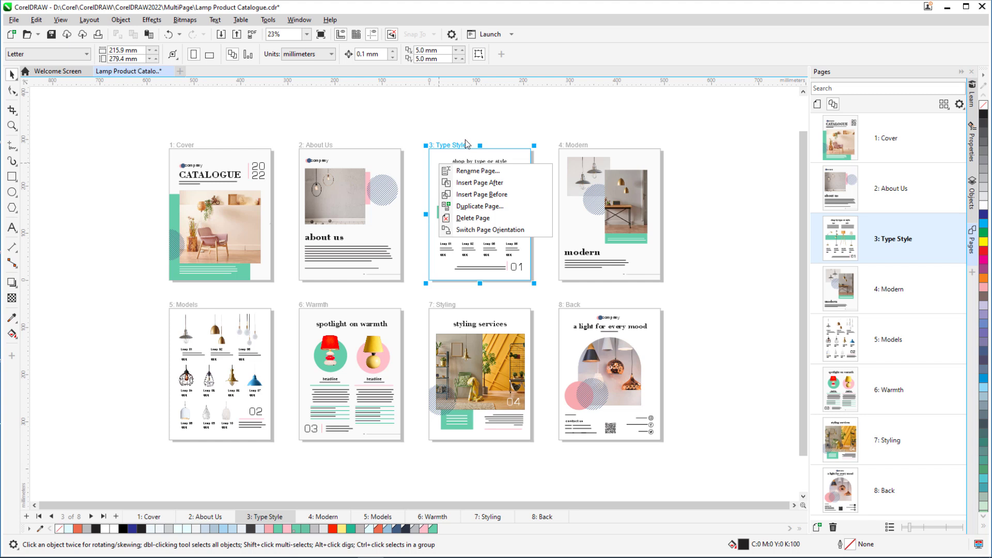
key("Escape")
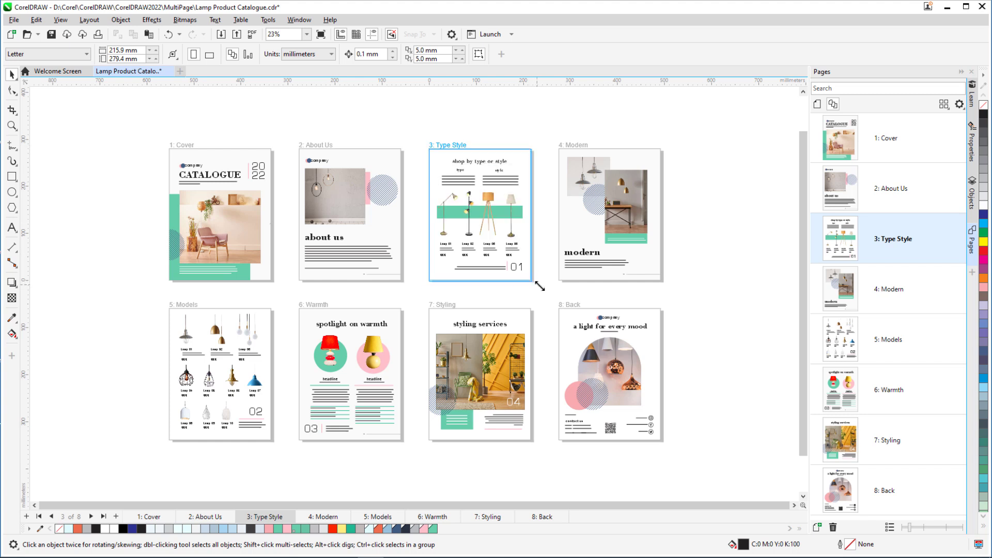
left_click_drag(540, 286, 588, 313)
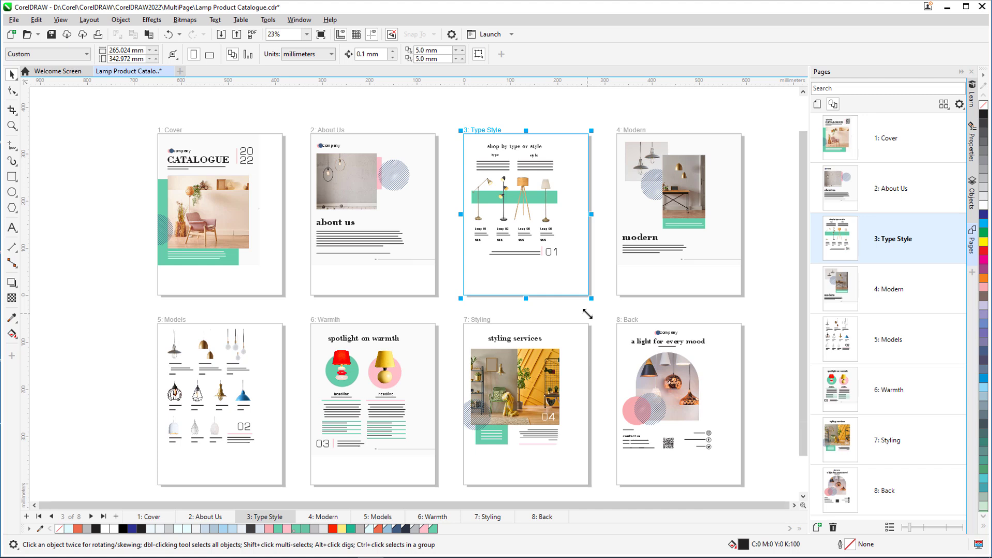
key("ctrl+z")
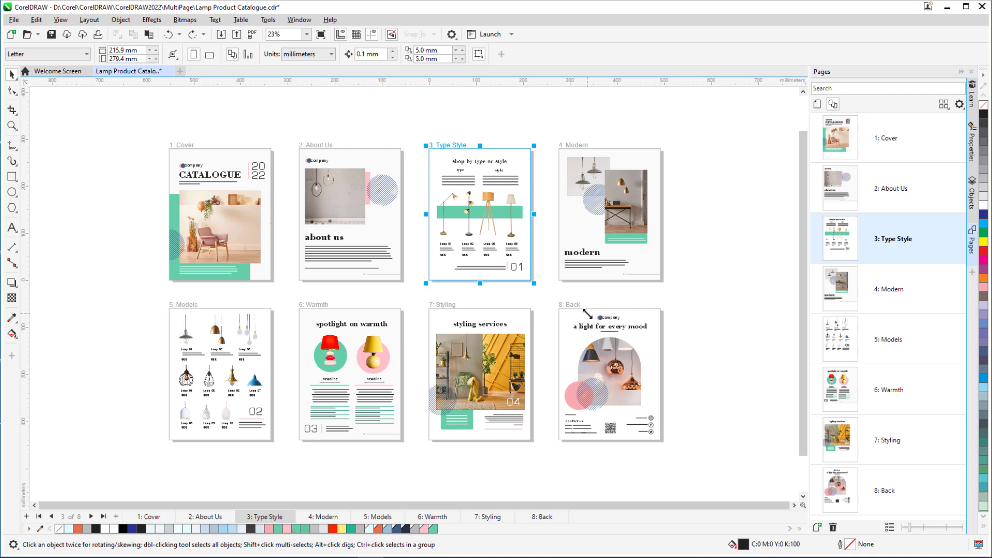
left_click_drag(536, 283, 571, 304)
key("ctrl+z")
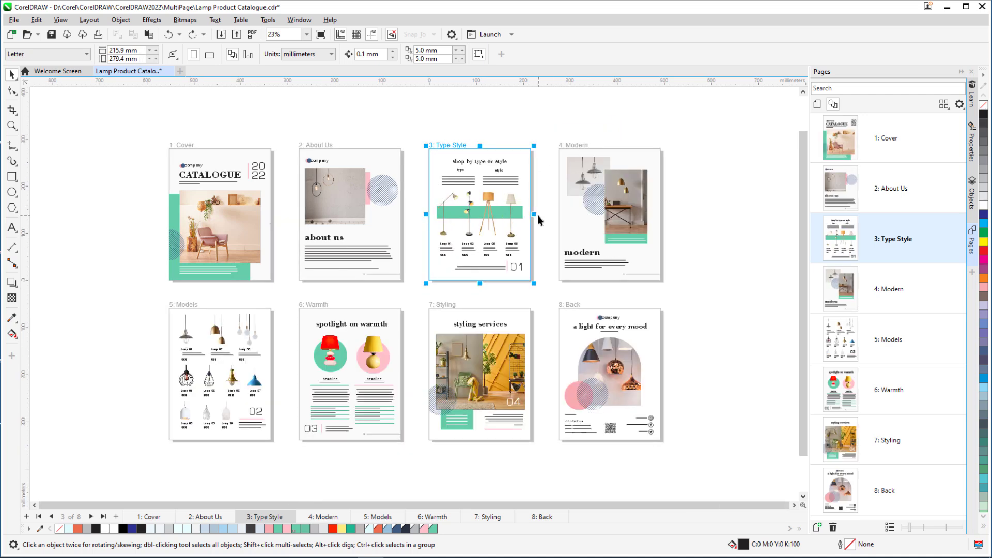
left_click_drag(535, 214, 582, 213)
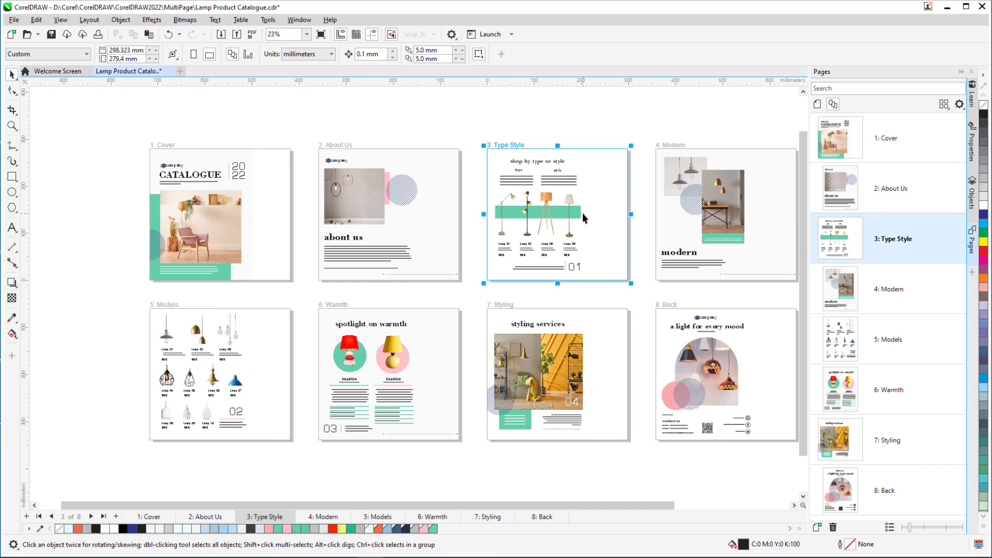
key("ctrl+z")
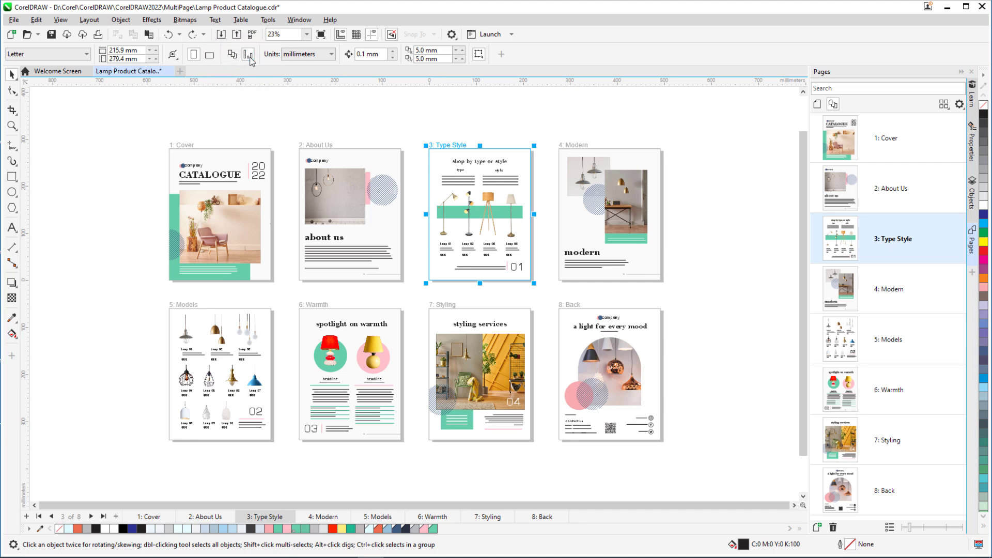
left_click(587, 306)
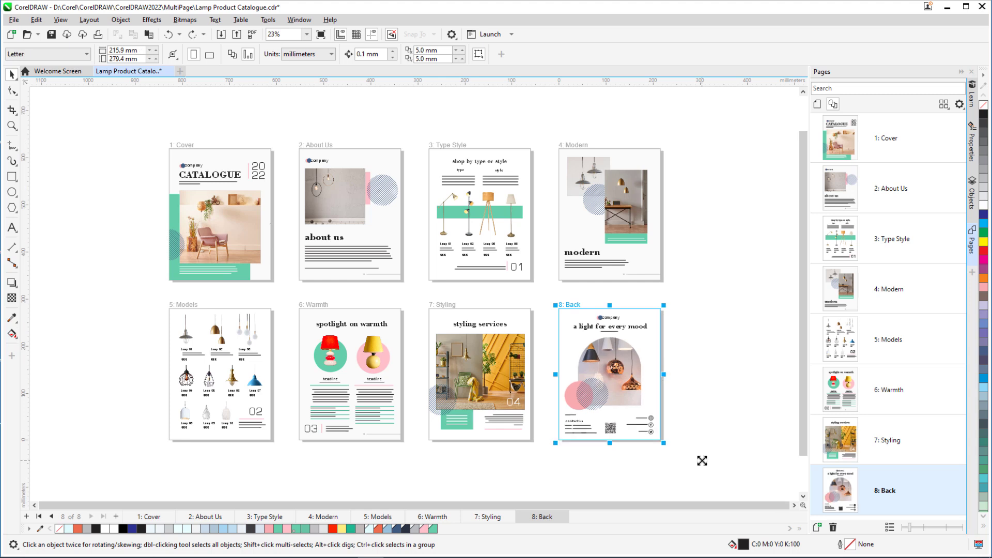
Step: Move the pendant-lamp photo into the cover frame and send the Back photo to back of layer
mouse_move(619, 372)
left_mouse_down()
mouse_move(247, 230)
mouse_move(238, 257)
mouse_move(235, 234)
mouse_move(590, 367)
mouse_move(627, 367)
left_mouse_up()
right_click(612, 370)
left_click(760, 198)
left_click(733, 295)
key("Escape")
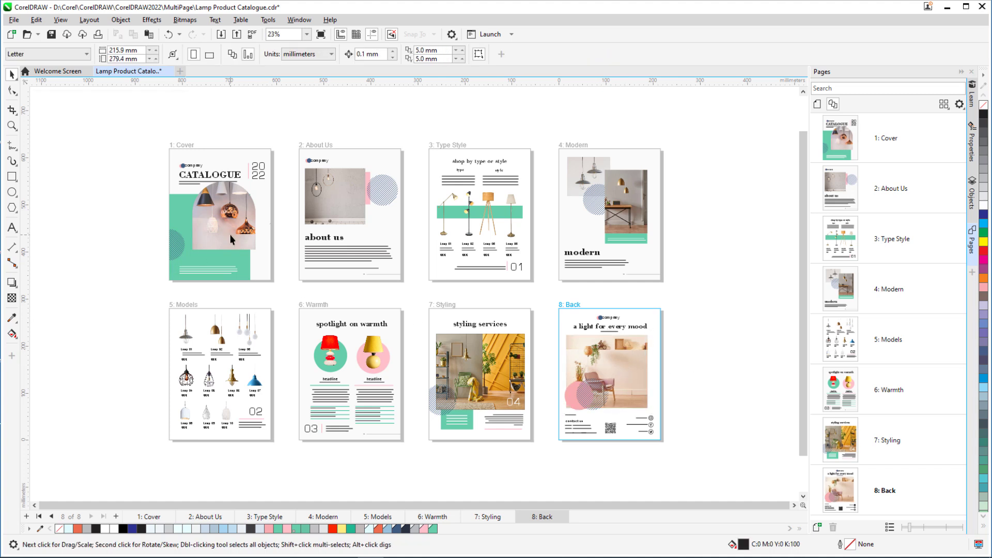
Step: Shift the cover's arch image slightly to the left
left_click(217, 246)
left_click_drag(217, 247, 207, 247)
left_click(696, 225)
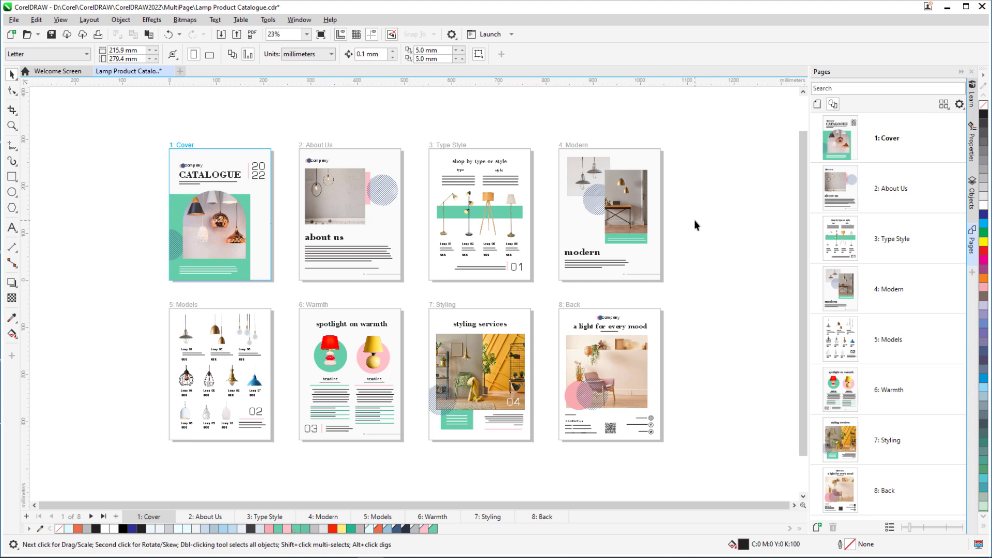
Step: Turn on Facing pages in the catalogue's Page Layout settings
left_click(89, 19)
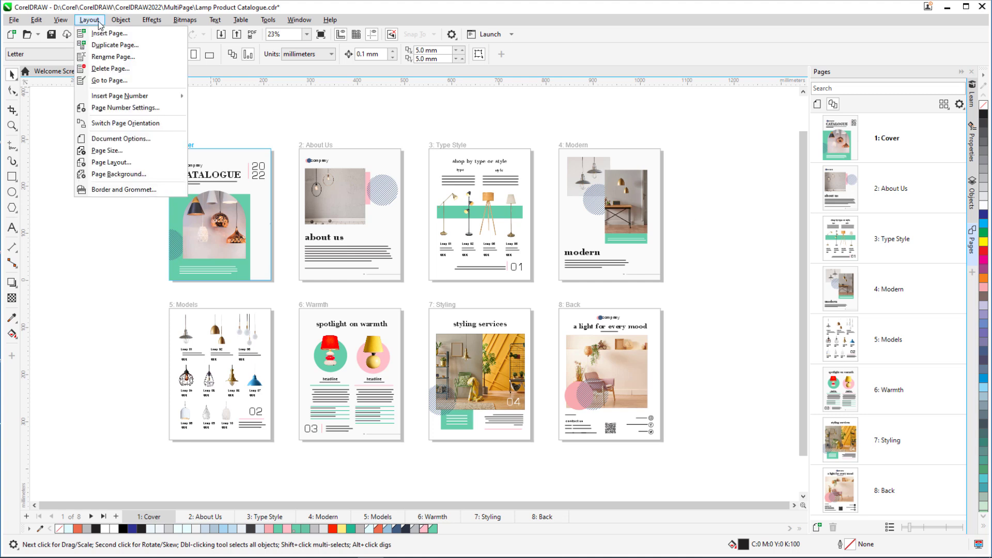
left_click(111, 162)
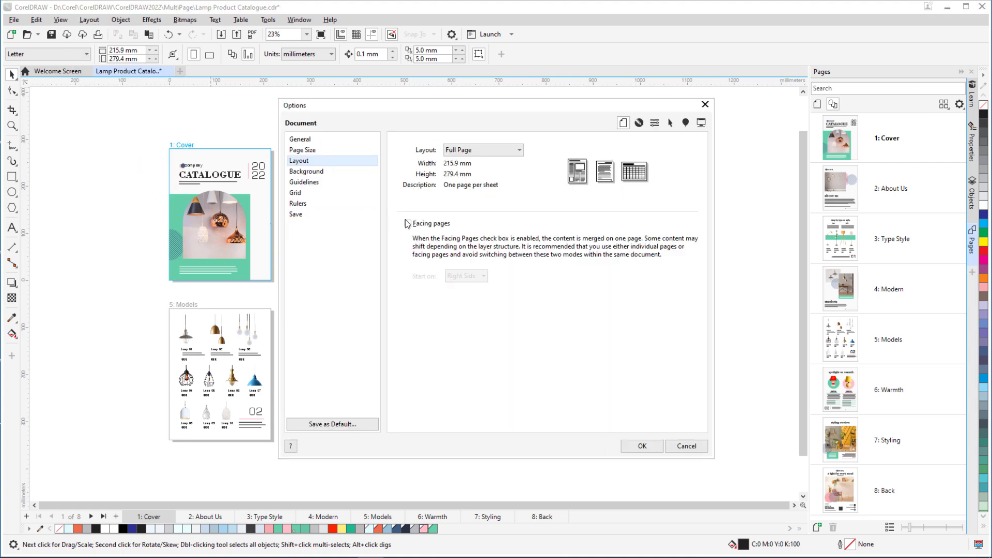
left_click(408, 223)
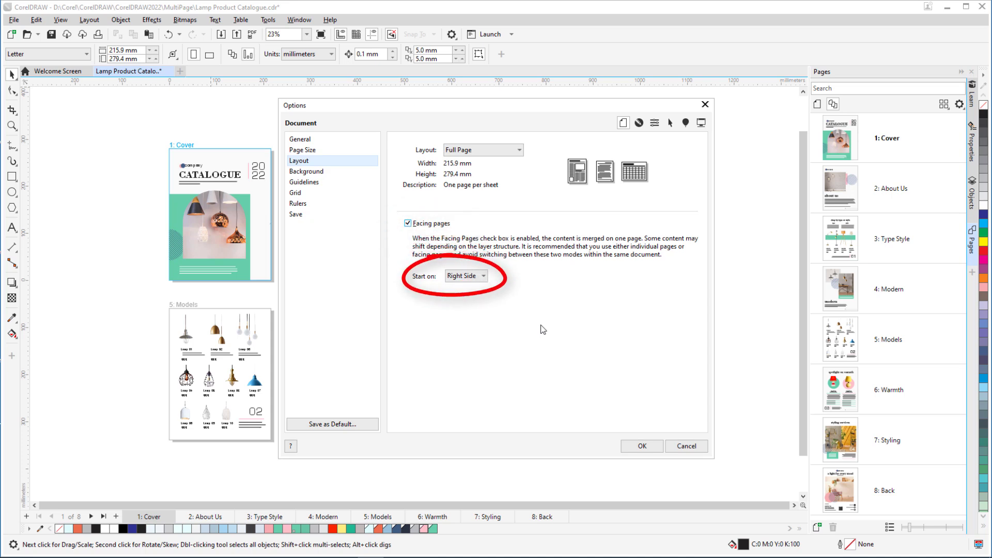
left_click(641, 446)
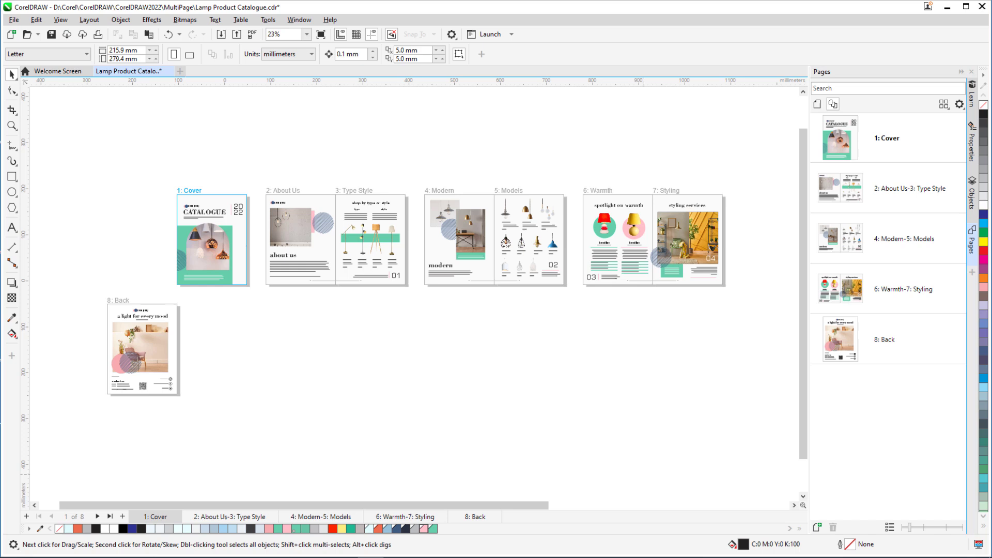
Step: Arrange the facing-page spreads in a grid layout from the Pages docker
left_click(943, 103)
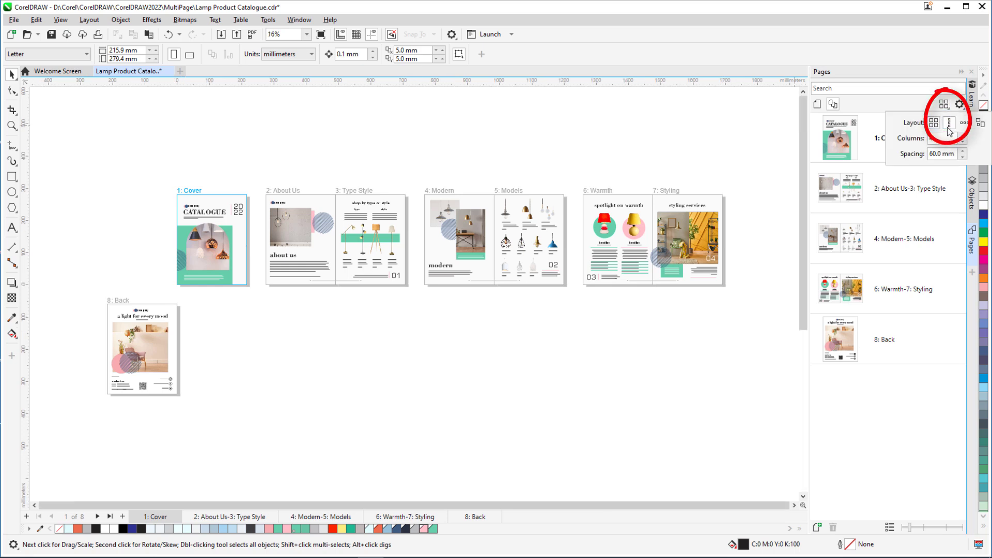
left_click(949, 123)
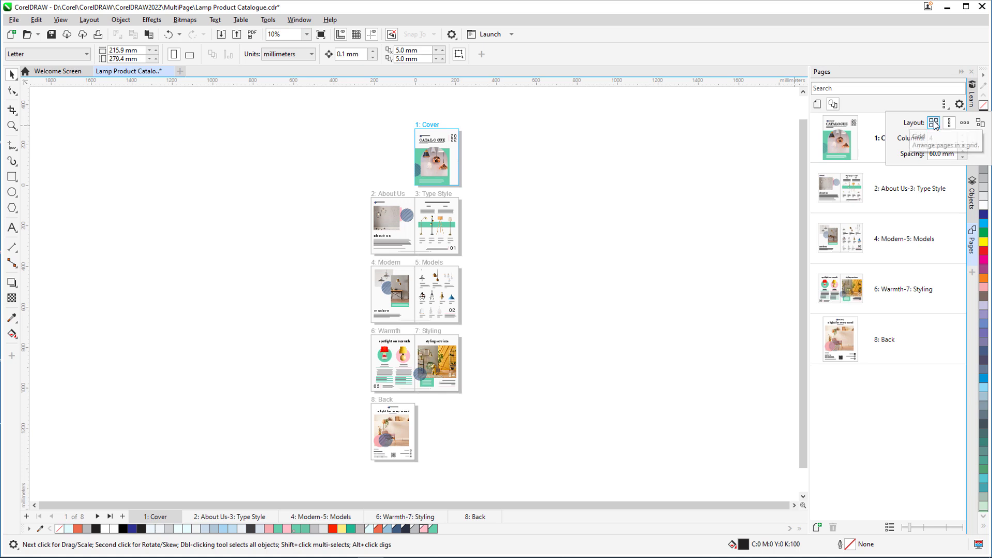
left_click(934, 122)
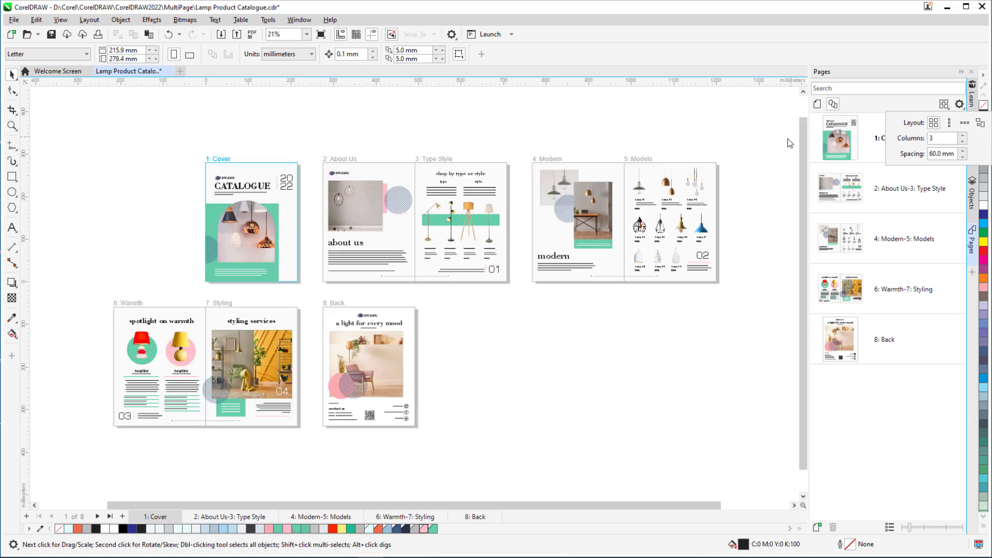
left_click(789, 143)
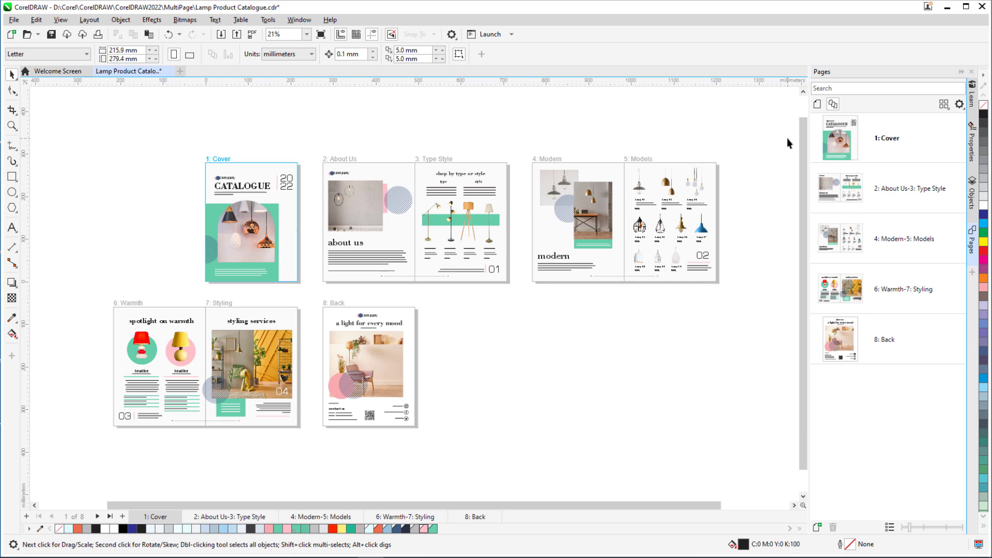
left_click(349, 157)
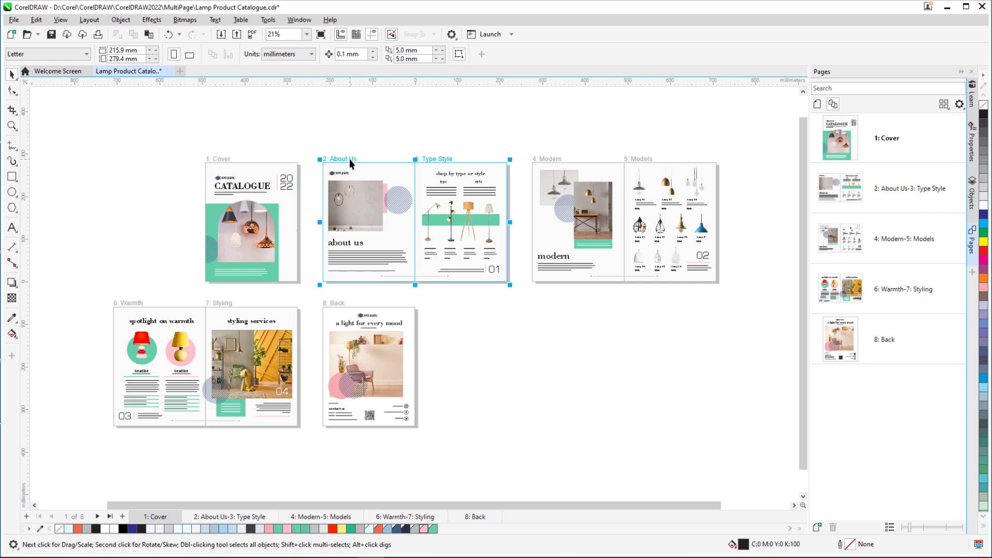
right_click(350, 160)
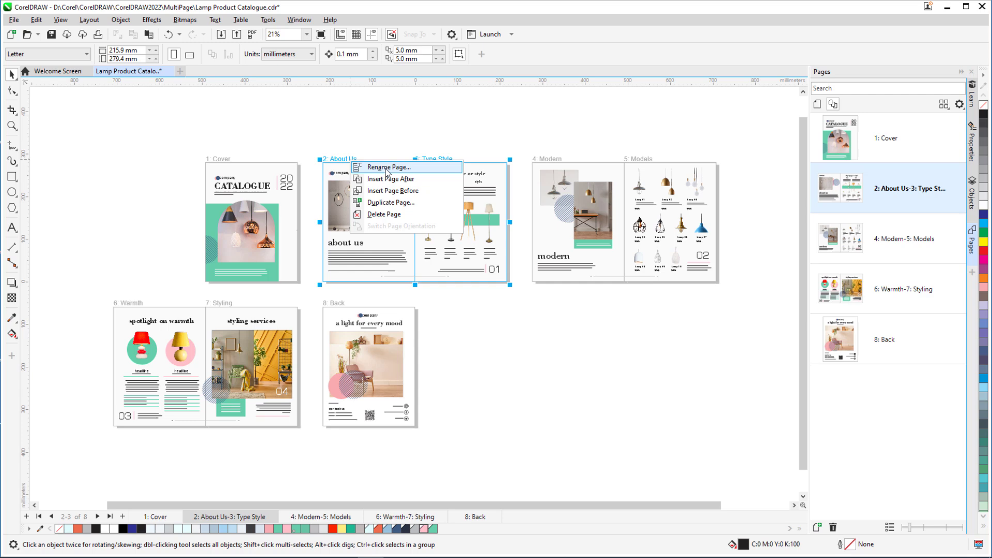
left_click(421, 181)
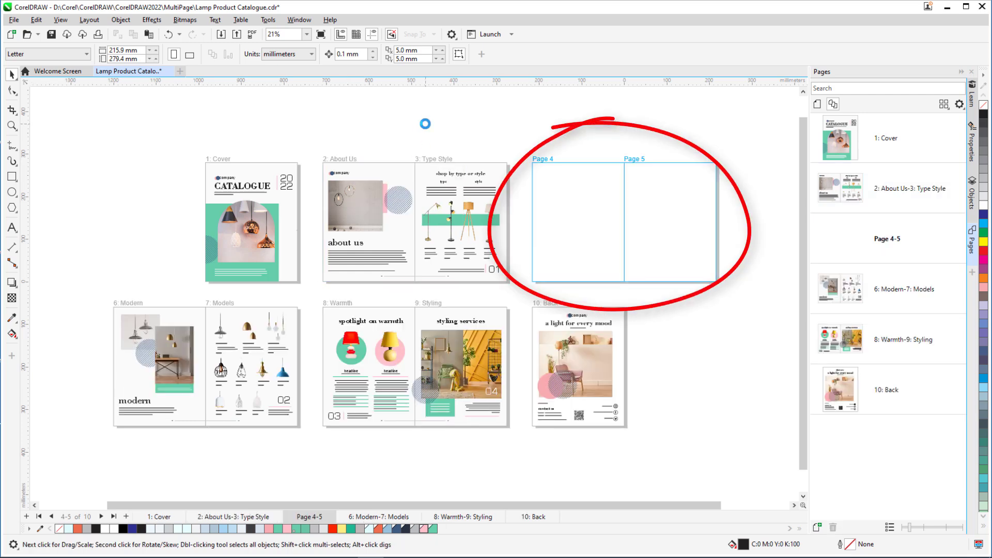
key("ctrl+z")
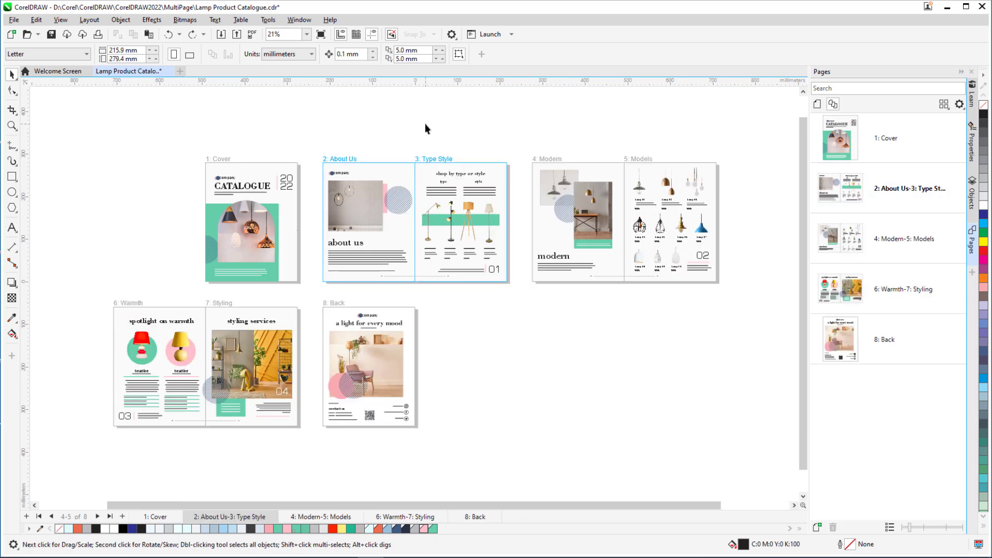
right_click(340, 304)
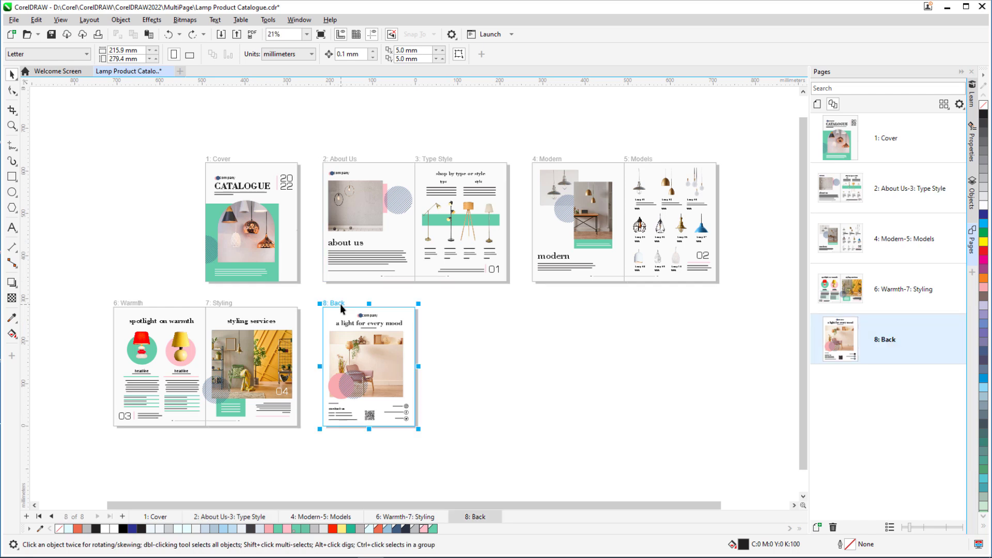
left_click(398, 324)
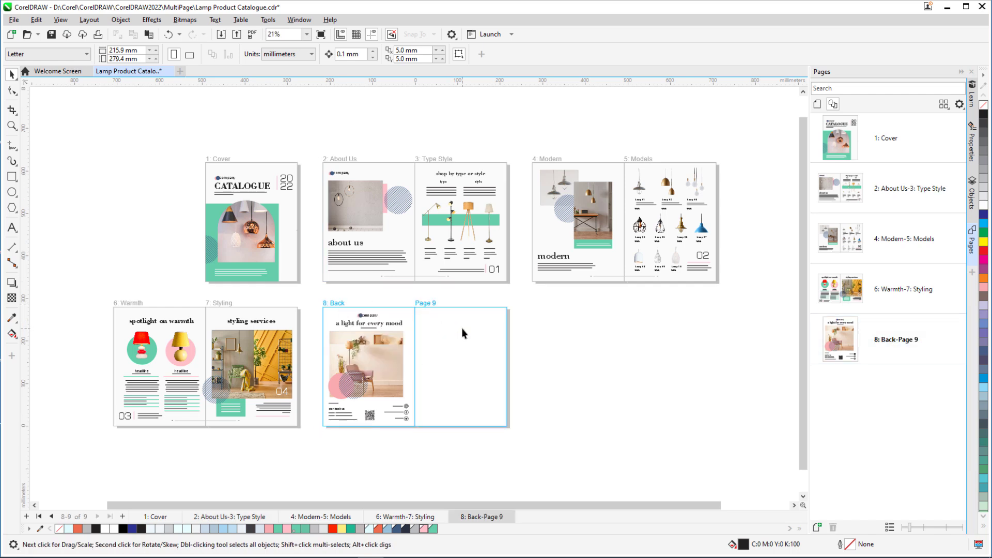
right_click(423, 305)
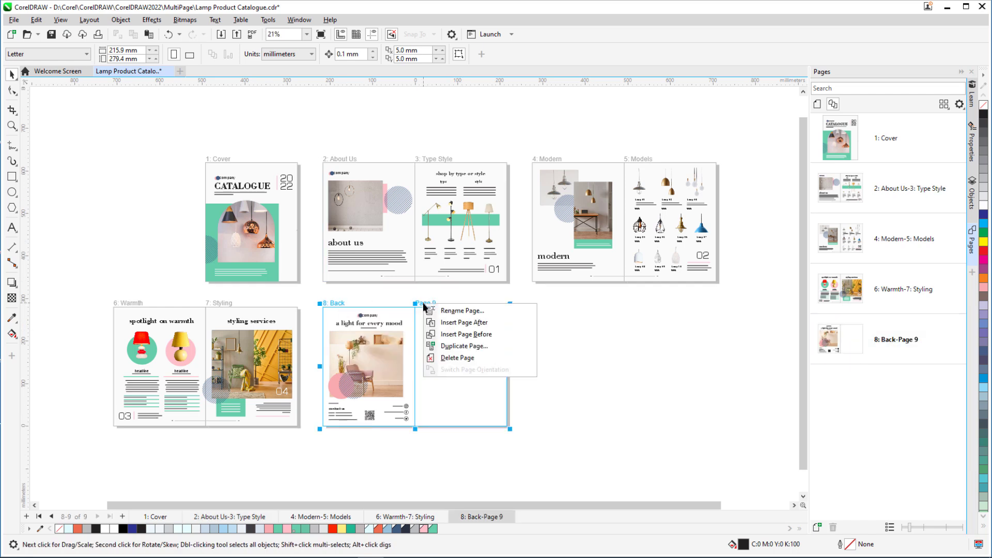
left_click(445, 323)
key("ctrl+z")
key("ctrl+z")
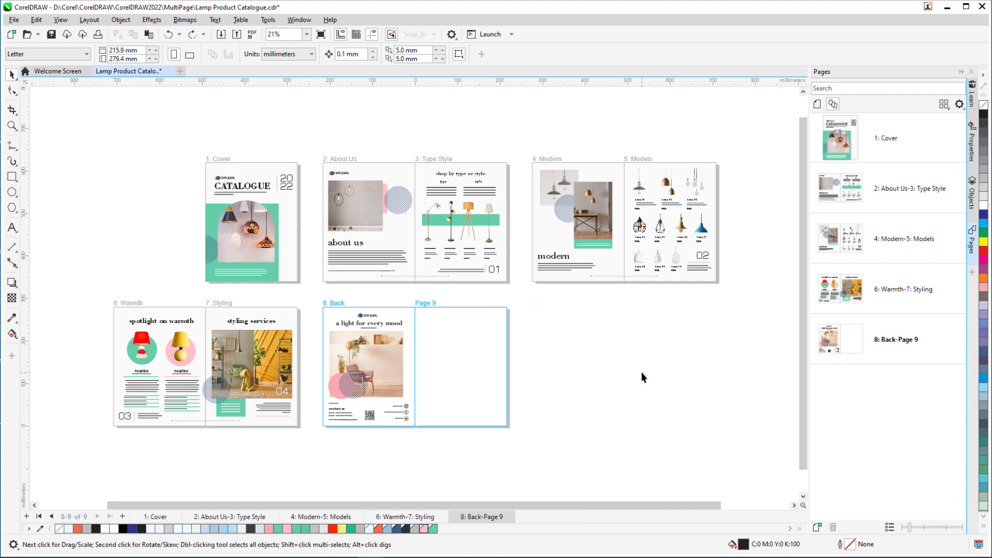
left_click(366, 301)
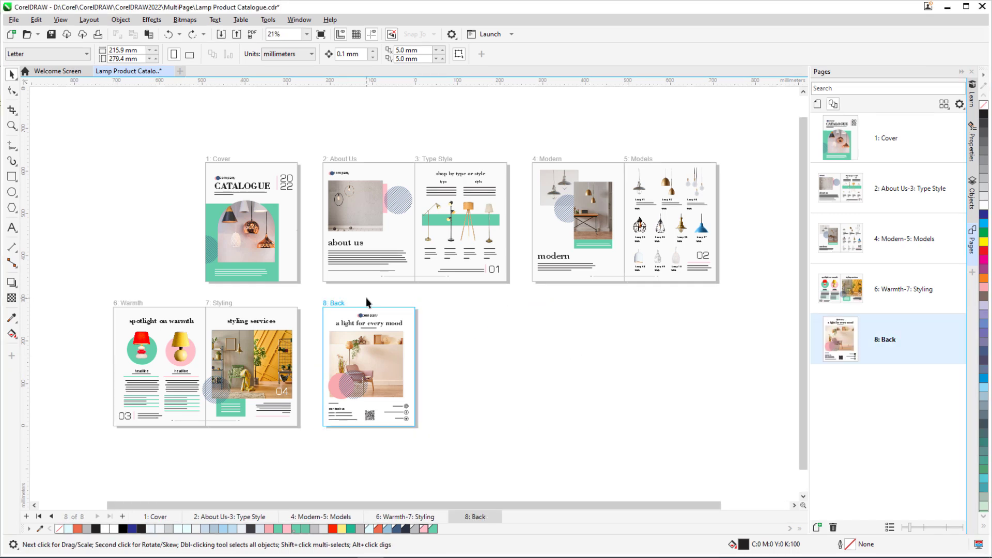
Step: Uncheck Show Spreads so the Pages docker lists pages individually
left_click(224, 157)
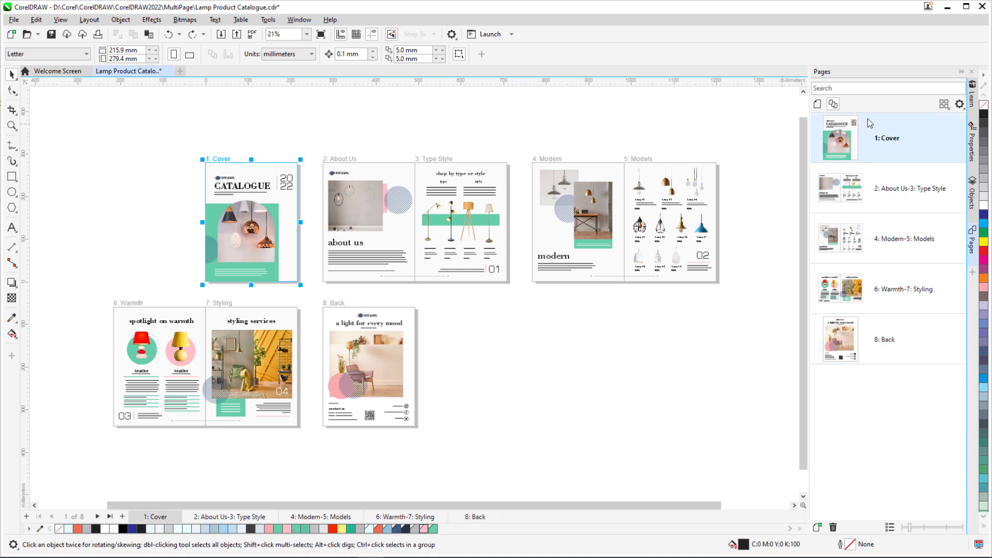
left_click(960, 105)
left_click(959, 170)
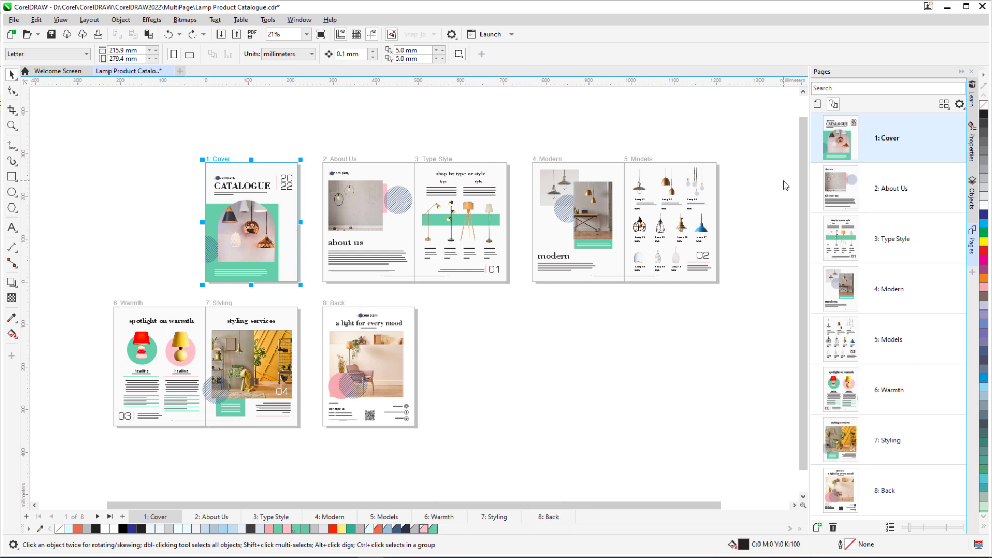
Step: Try moving Type Style below the Modern page, then cancel the facing-pages warning
left_click_drag(897, 245, 894, 312)
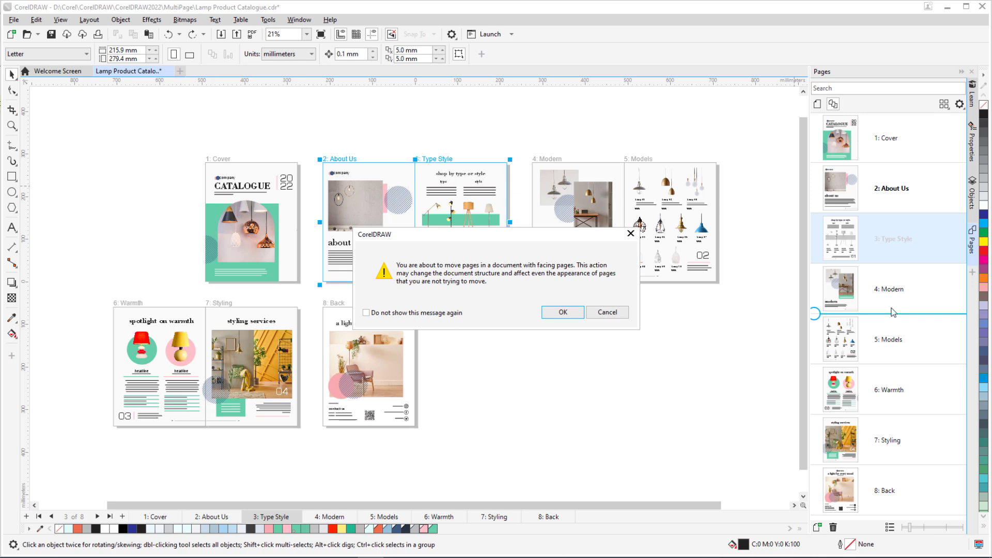
left_click(600, 312)
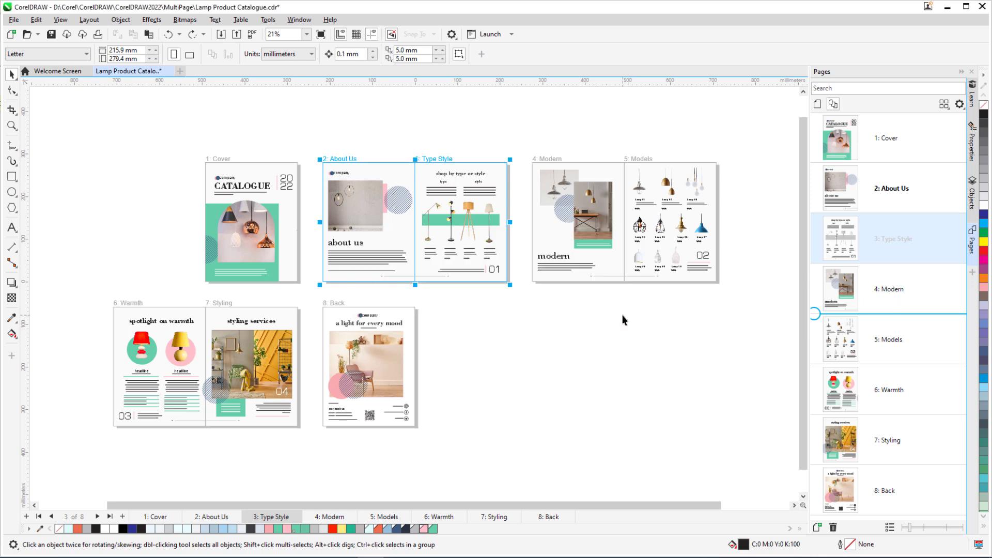
left_click(624, 321)
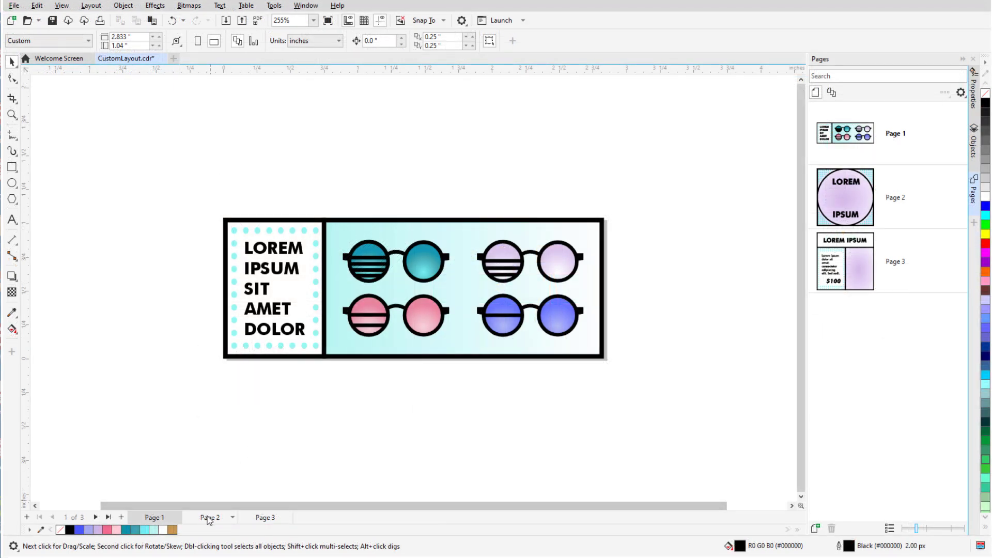
Step: View CustomLayout's Pages 2 and 3, then show all three pages together in free-form layout
left_click(211, 518)
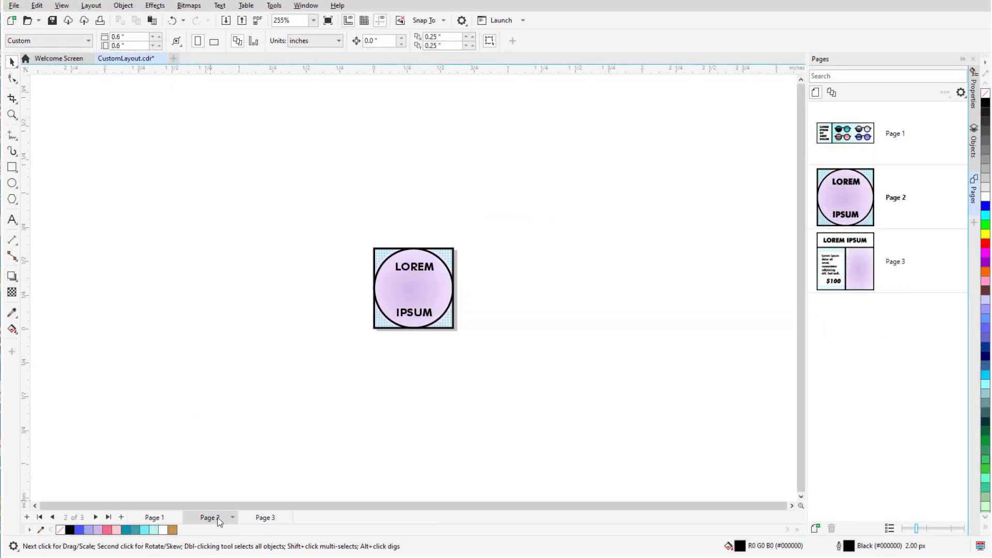
left_click(260, 519)
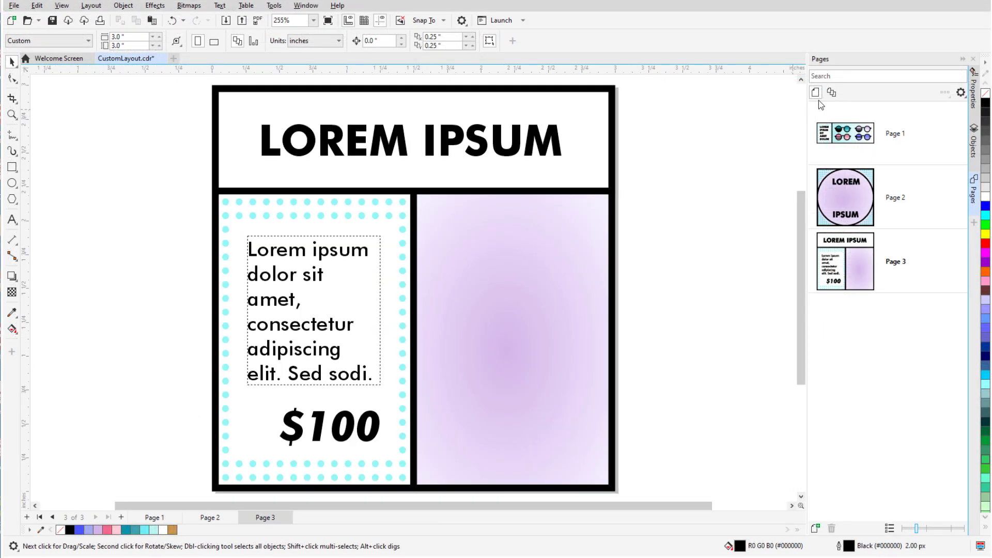
left_click(831, 93)
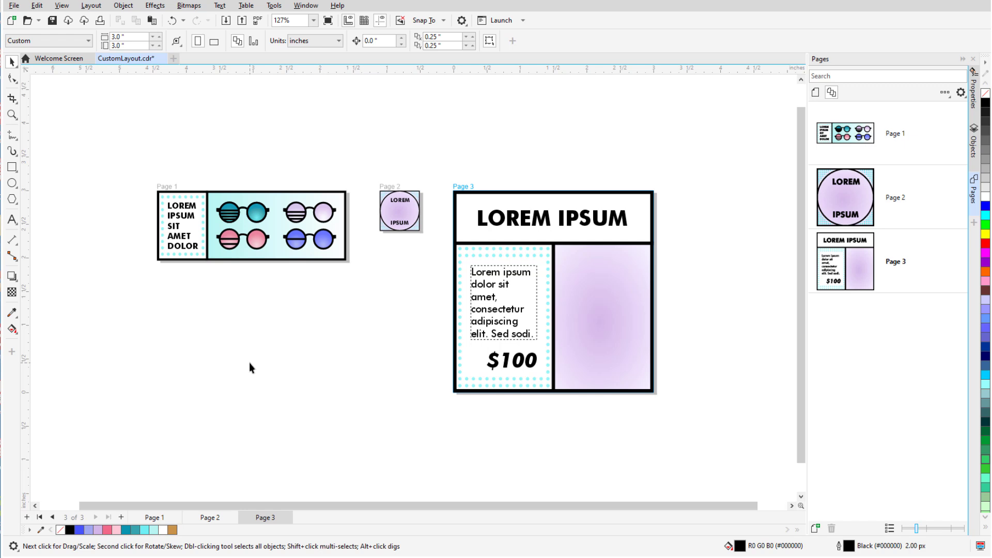
left_click(945, 92)
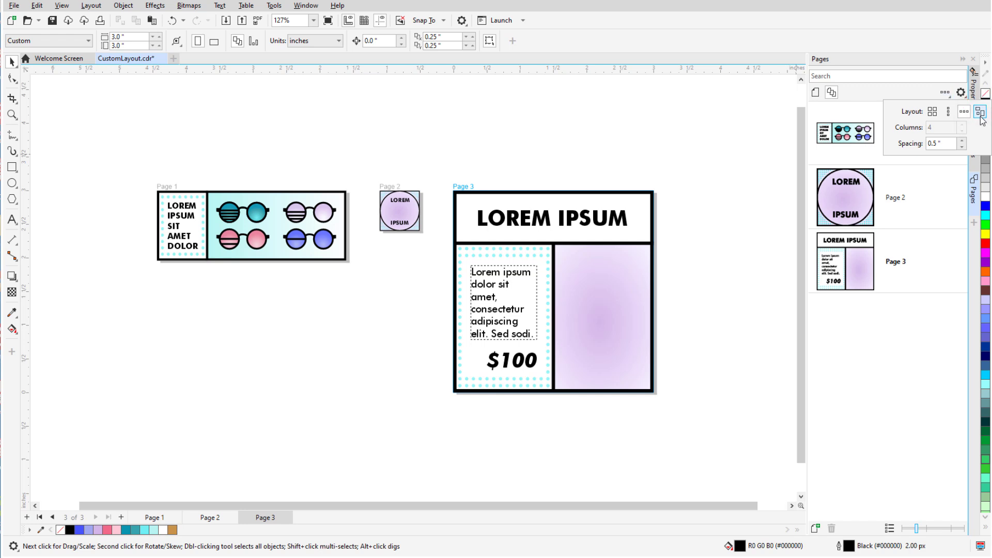
left_click(981, 112)
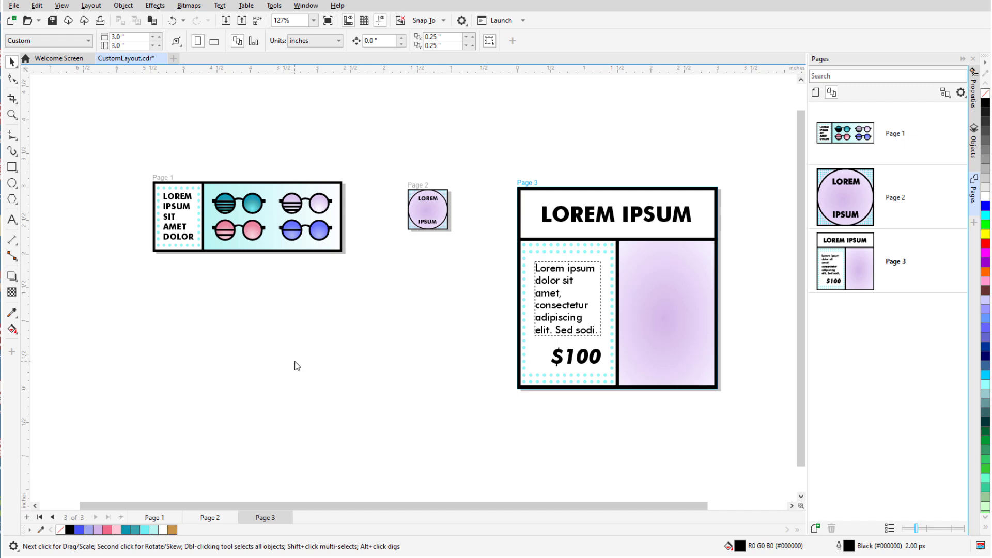
Step: Move Page 1 below Page 3 and Page 2 to the right of Page 3
left_click(161, 177)
left_click_drag(161, 177, 541, 407)
left_click(420, 183)
left_click_drag(420, 183, 750, 353)
key("h")
scroll(695, 415, "up", 1)
key("space")
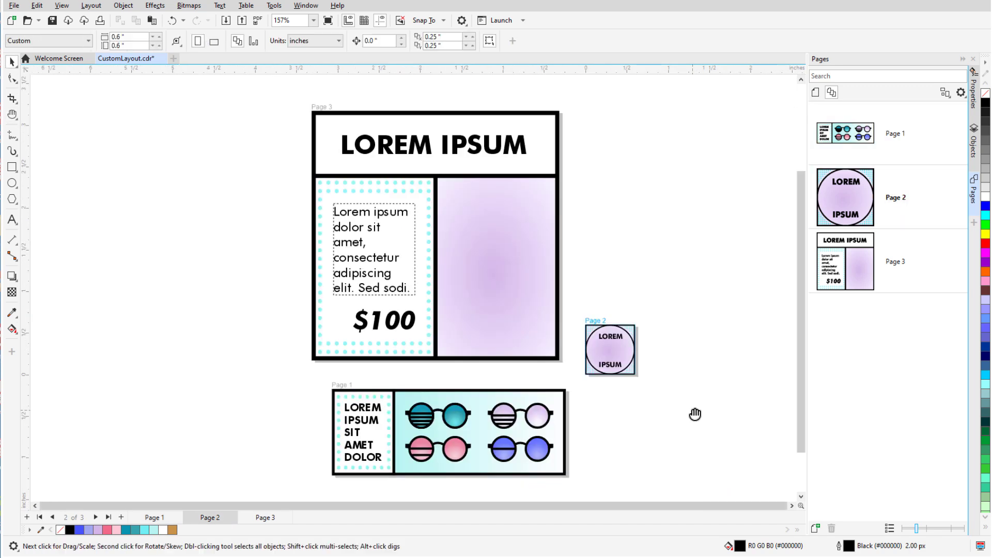
Step: Duplicate the teal and pink glasses onto Page 3, enlarge them, and give them an 8.0 px outline
left_click(434, 418)
left_click(436, 445, "shift")
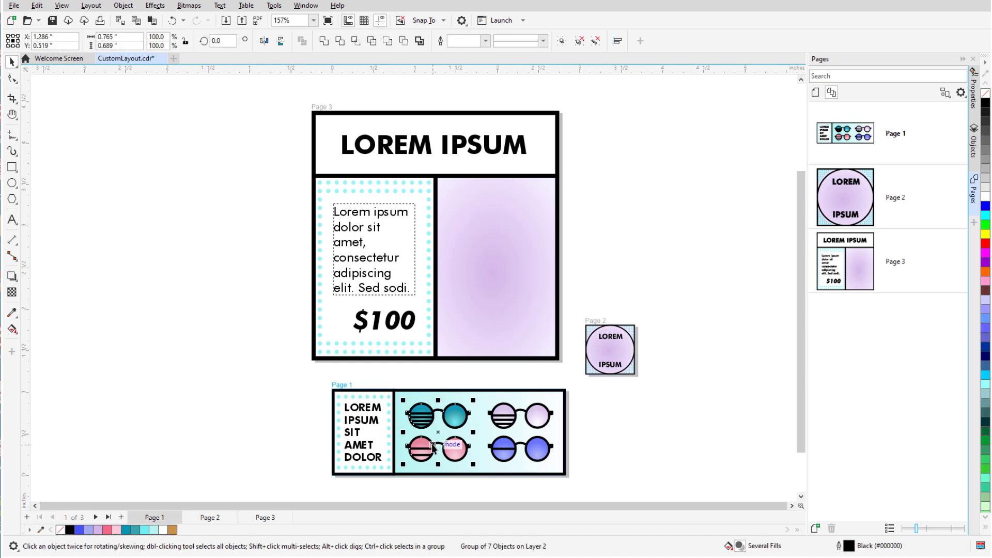
key("ctrl+d")
left_click_drag(461, 418, 478, 225)
left_click_drag(514, 256, 649, 334)
left_click(485, 41)
left_click(483, 110)
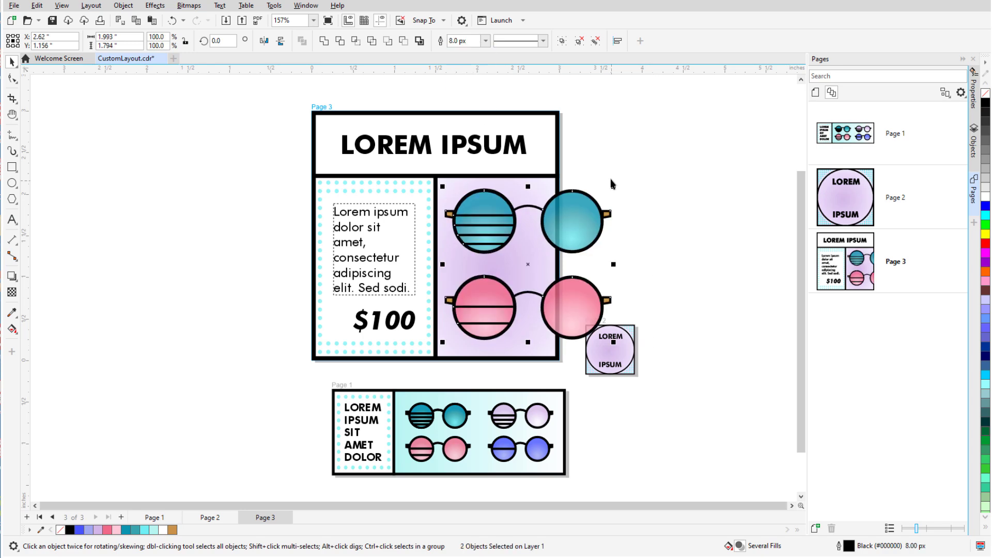
left_click(610, 171)
Step: Copy the blue glasses from Page 1 into Page 2's circle, centred
left_click(608, 333)
left_click(513, 455)
left_click_drag(513, 455, 625, 354)
key("ctrl+z")
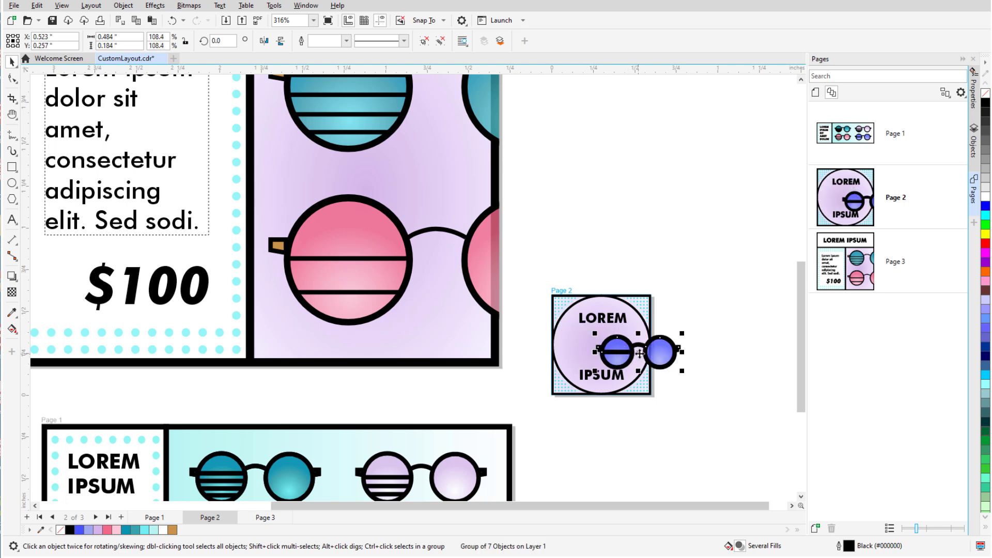
left_click_drag(611, 350, 611, 350)
scroll(612, 351, "up", 1)
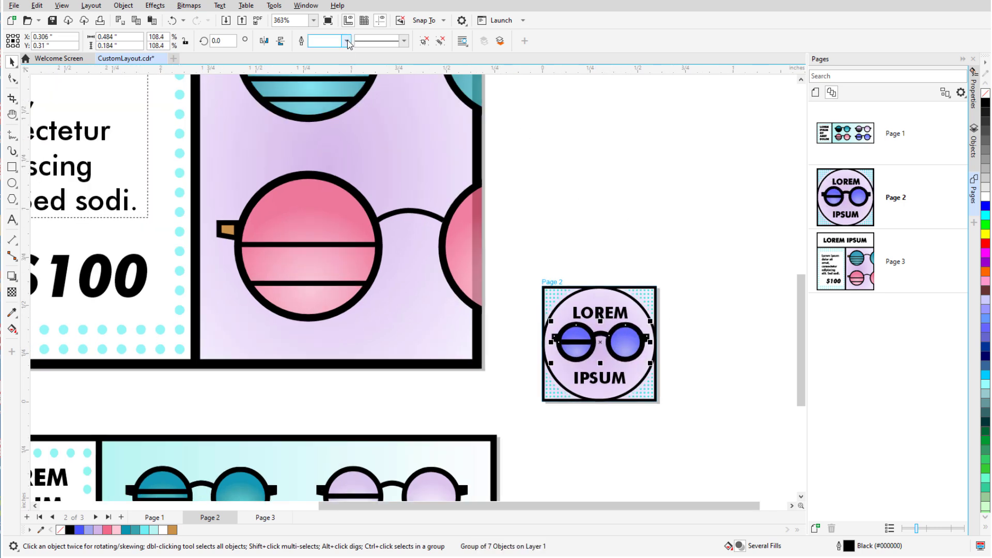
left_click(348, 43)
left_click(623, 225)
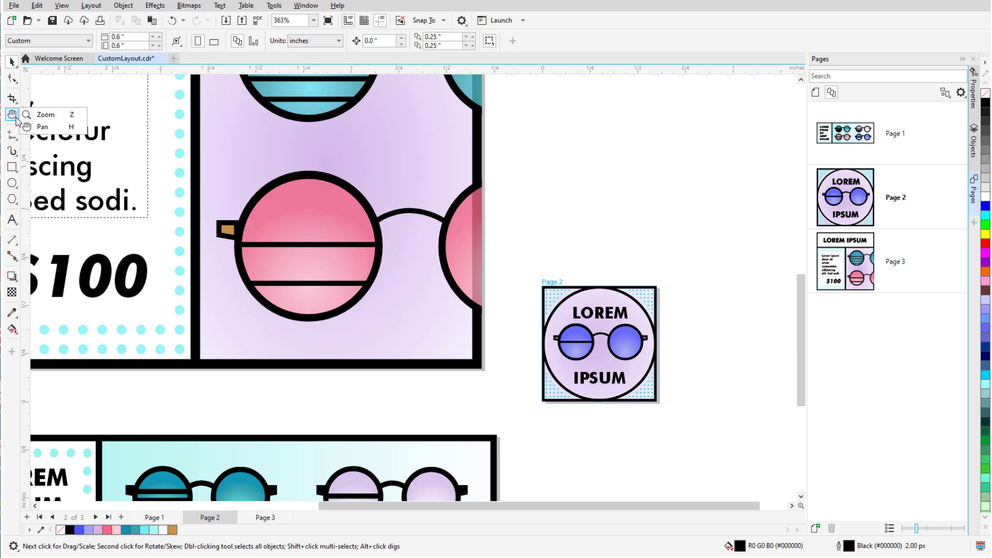
left_click(12, 113)
left_click(137, 41)
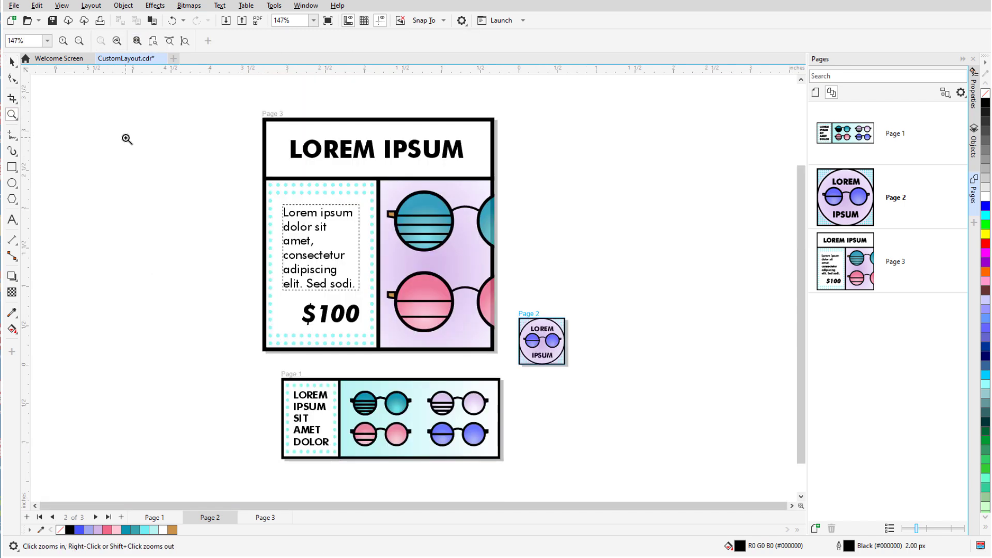
key("space")
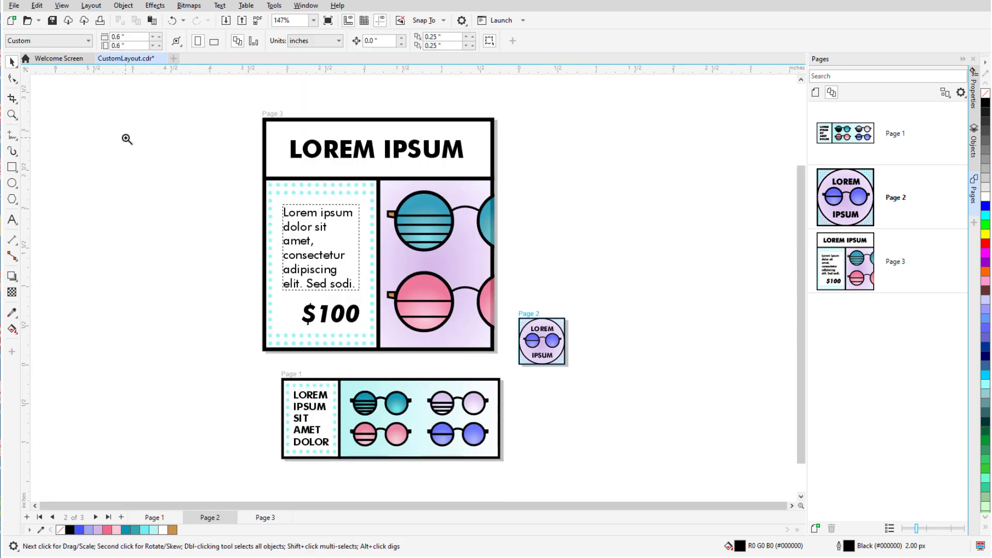